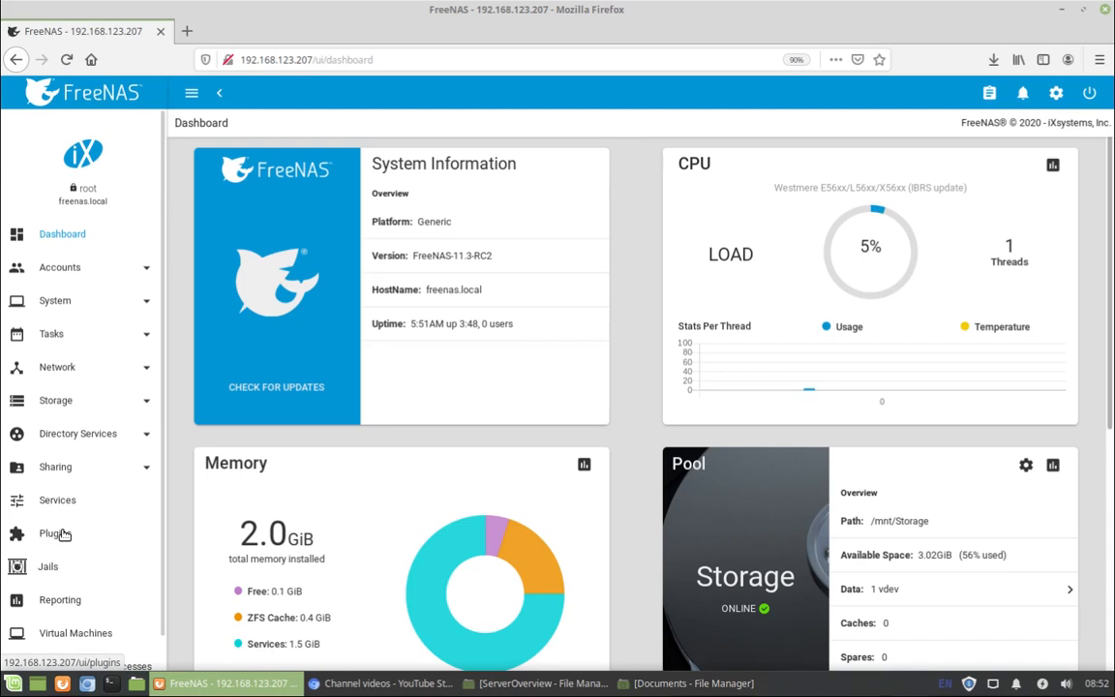
# Open the edit form of the FNshare SMB share, path /mnt/Storage2/fileshare/usergroup.
pyautogui.click(51, 469)
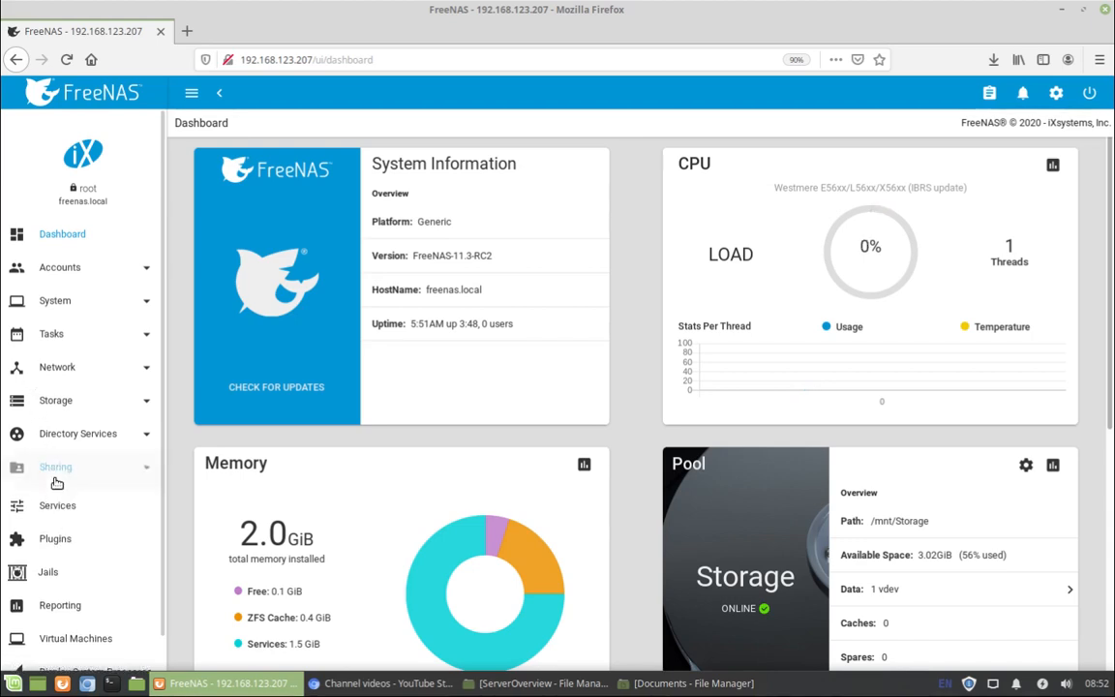
pyautogui.click(75, 634)
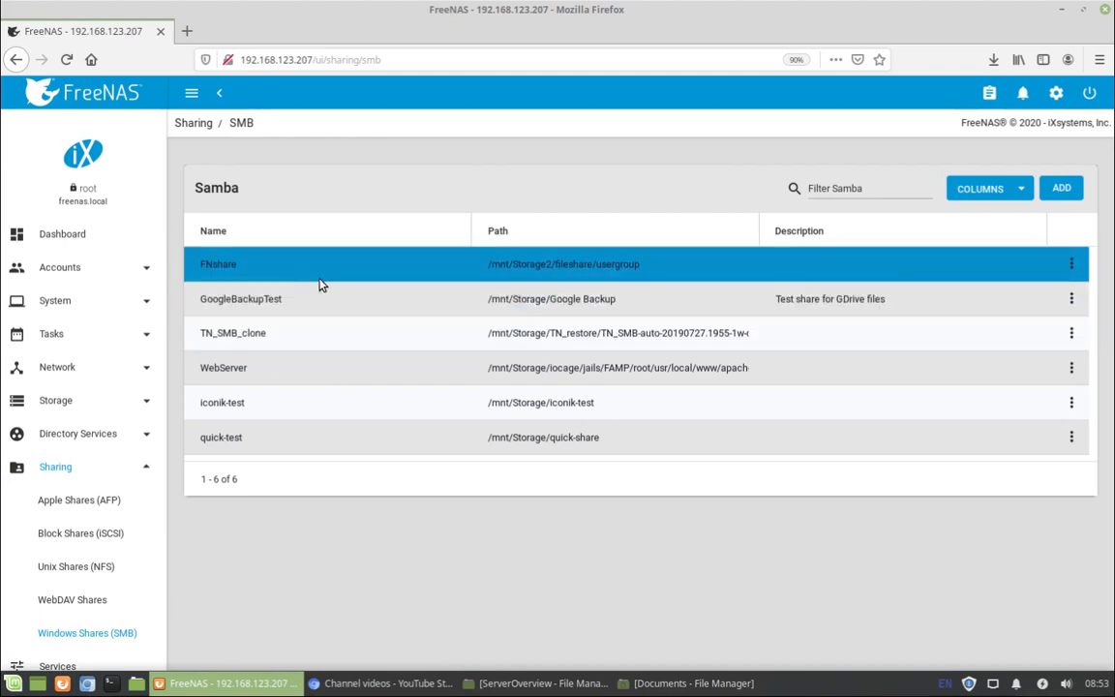
pyautogui.click(1072, 271)
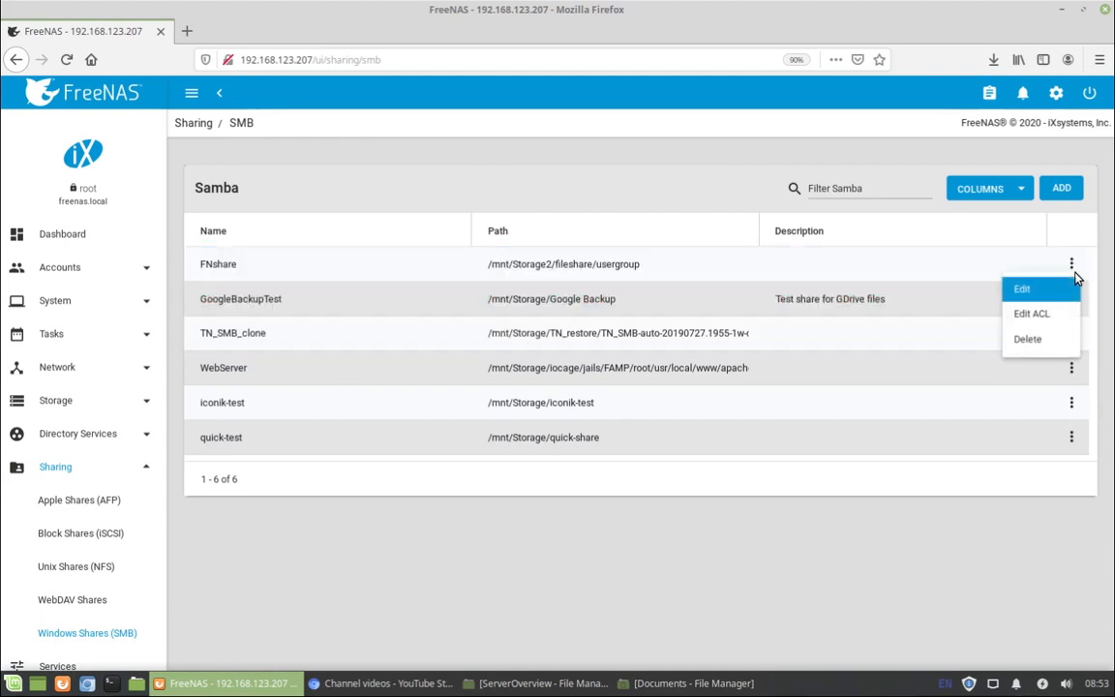
pyautogui.click(1063, 291)
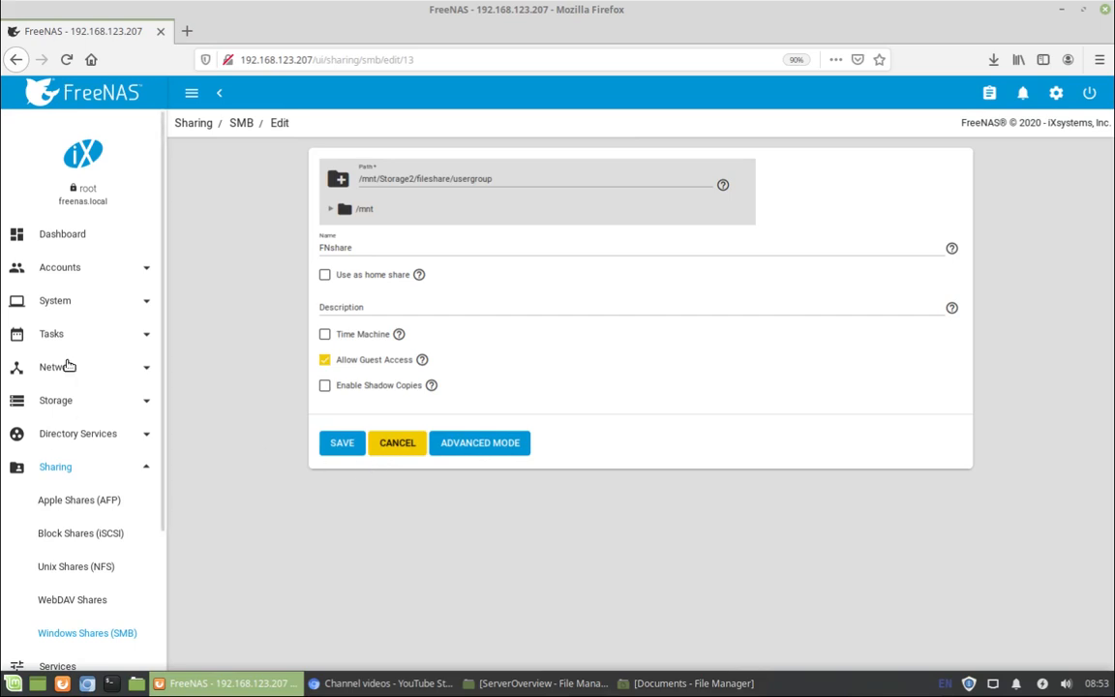
pyautogui.click(76, 404)
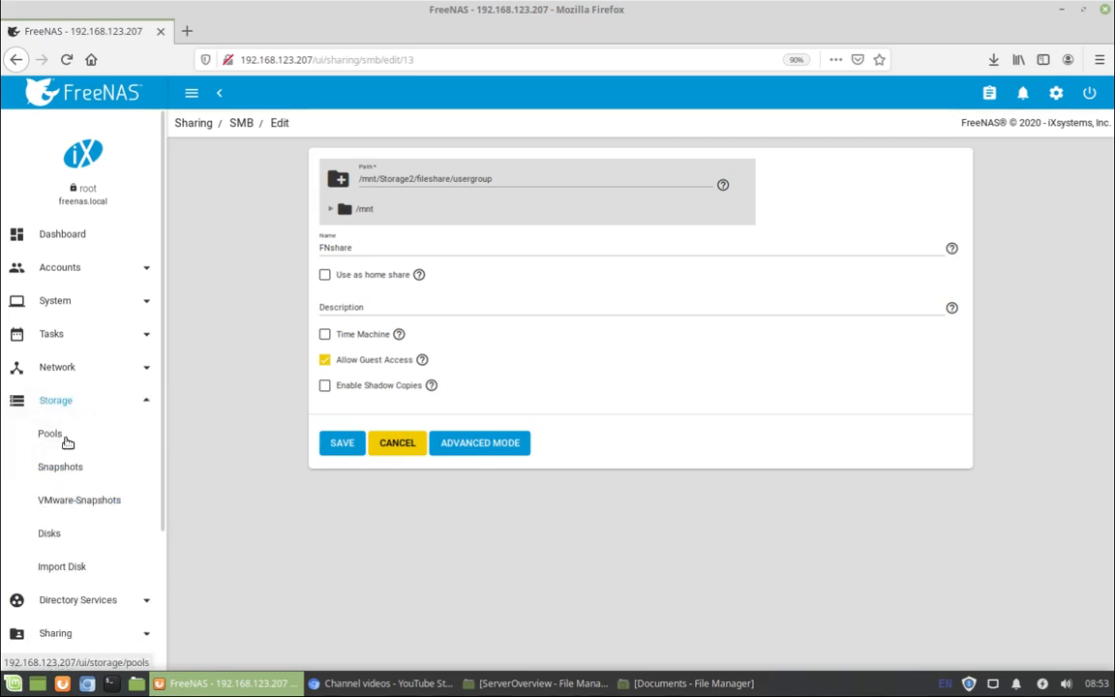
# Add and save a child dataset named user2 under Storage2/fileshare.
pyautogui.click(66, 438)
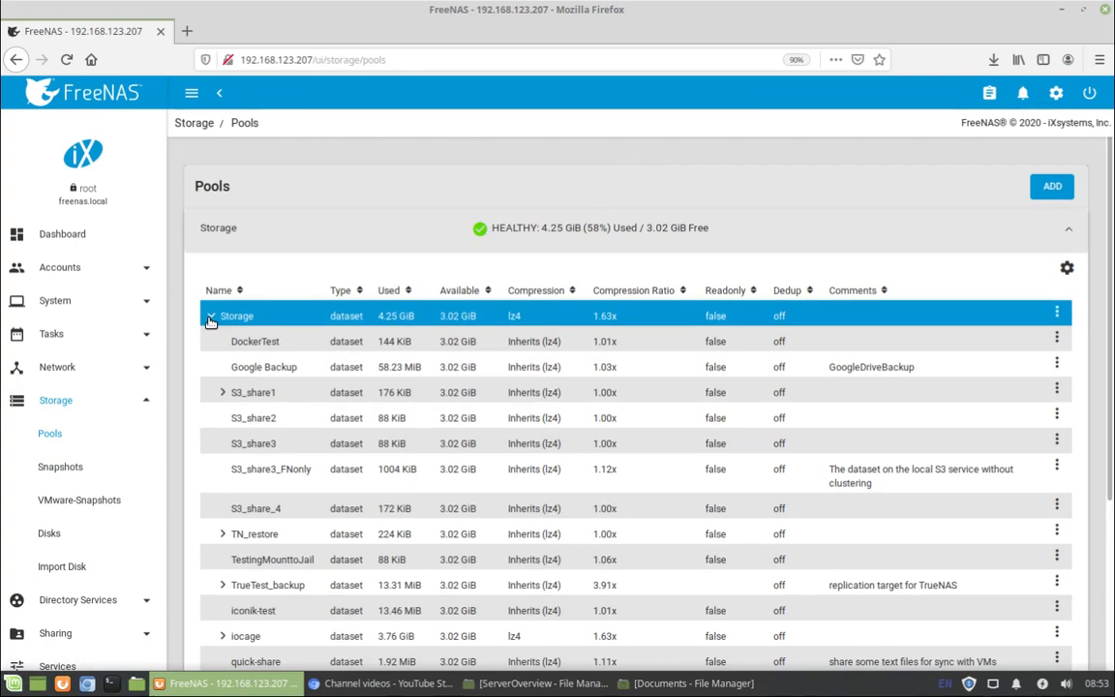
pyautogui.click(210, 319)
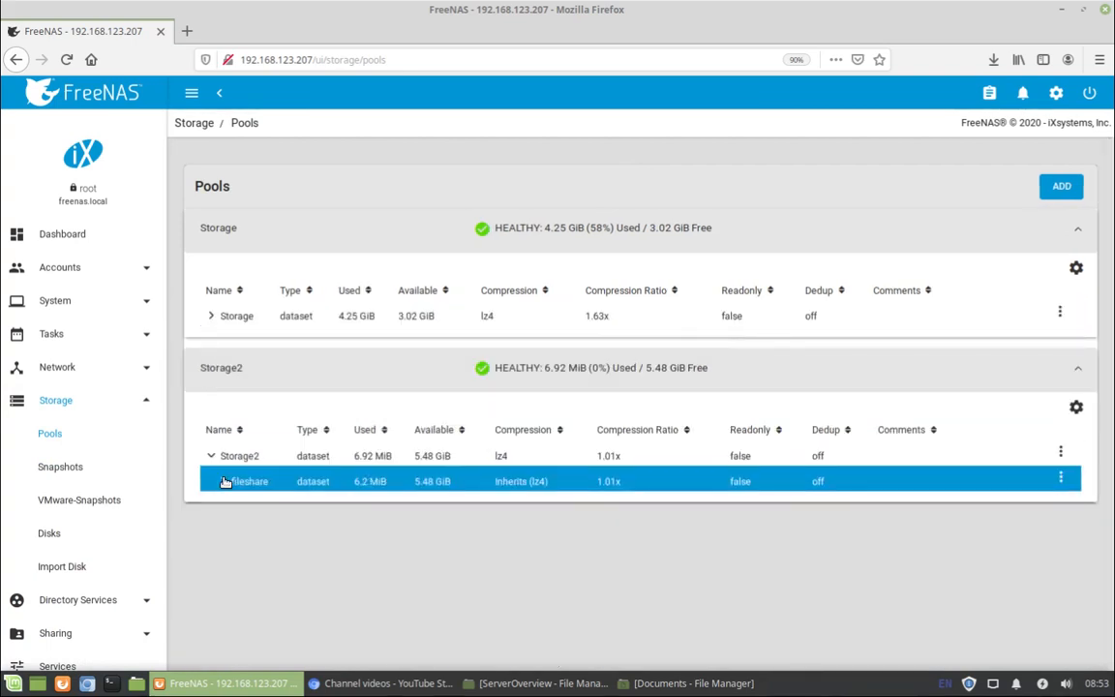
pyautogui.click(223, 481)
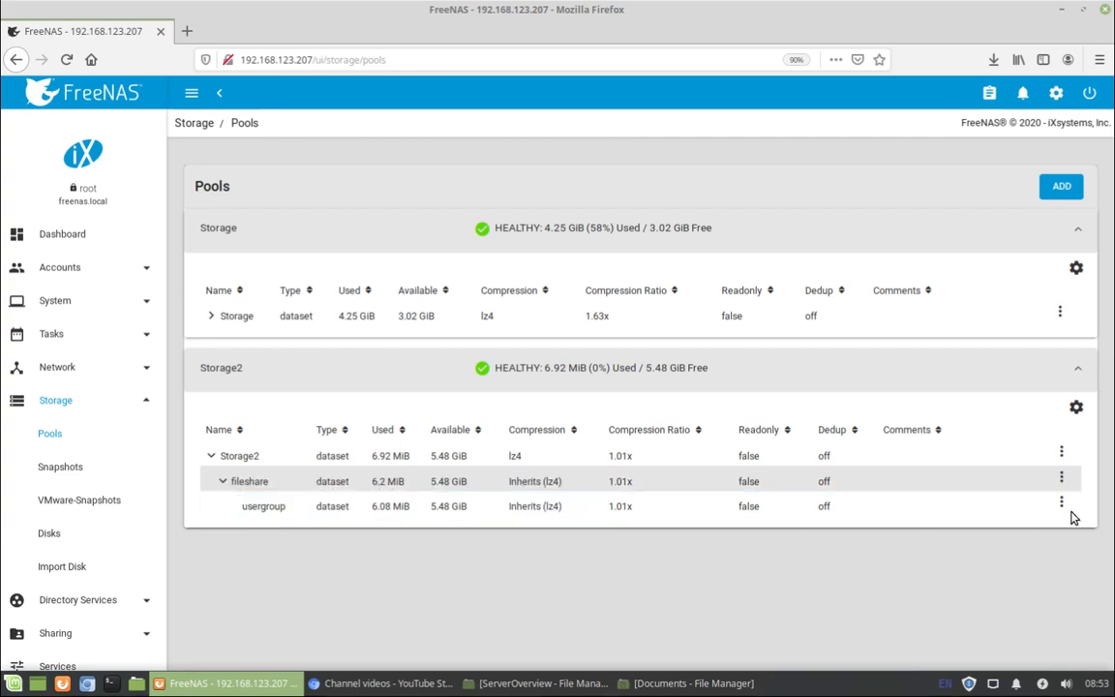
pyautogui.click(1061, 481)
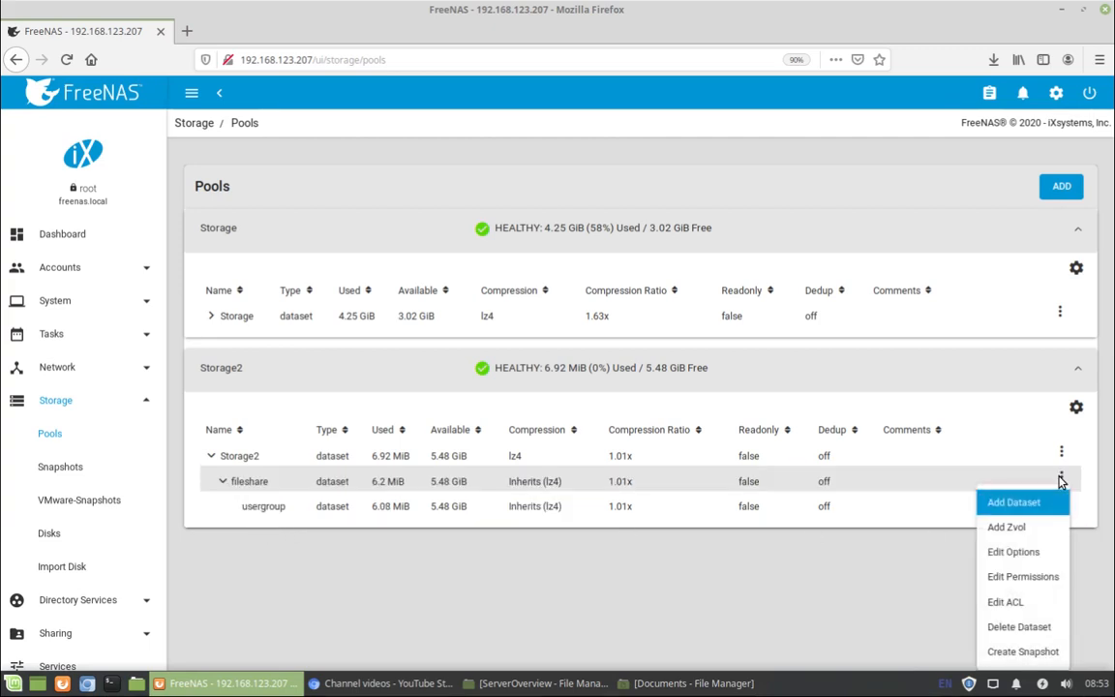
pyautogui.click(1026, 504)
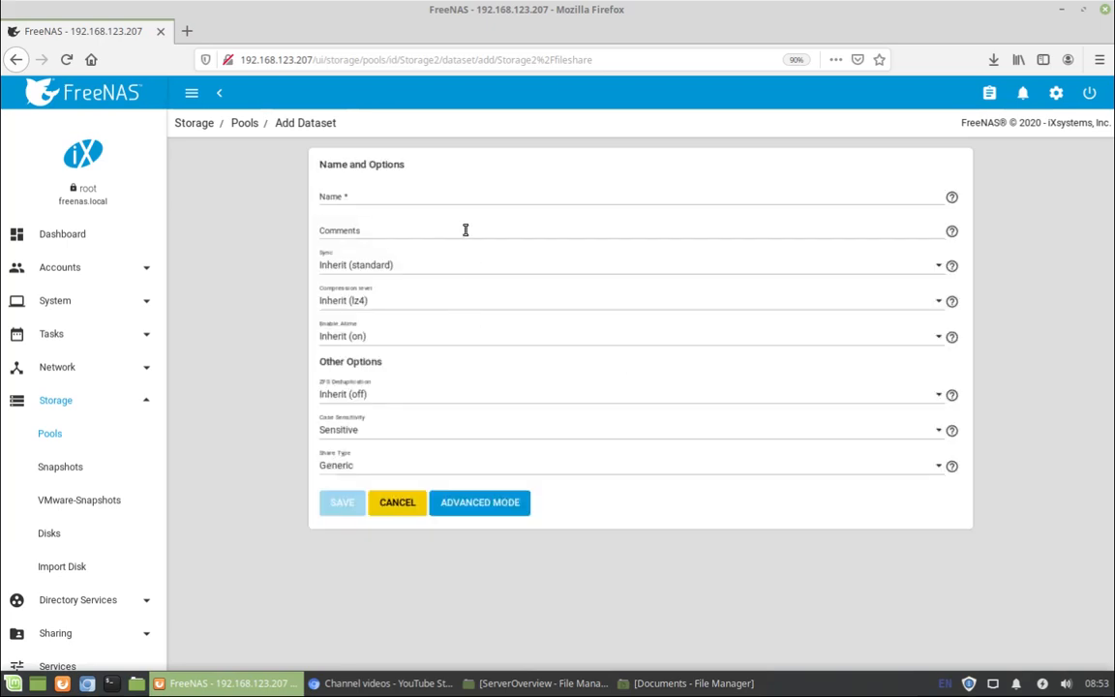
pyautogui.click(420, 195)
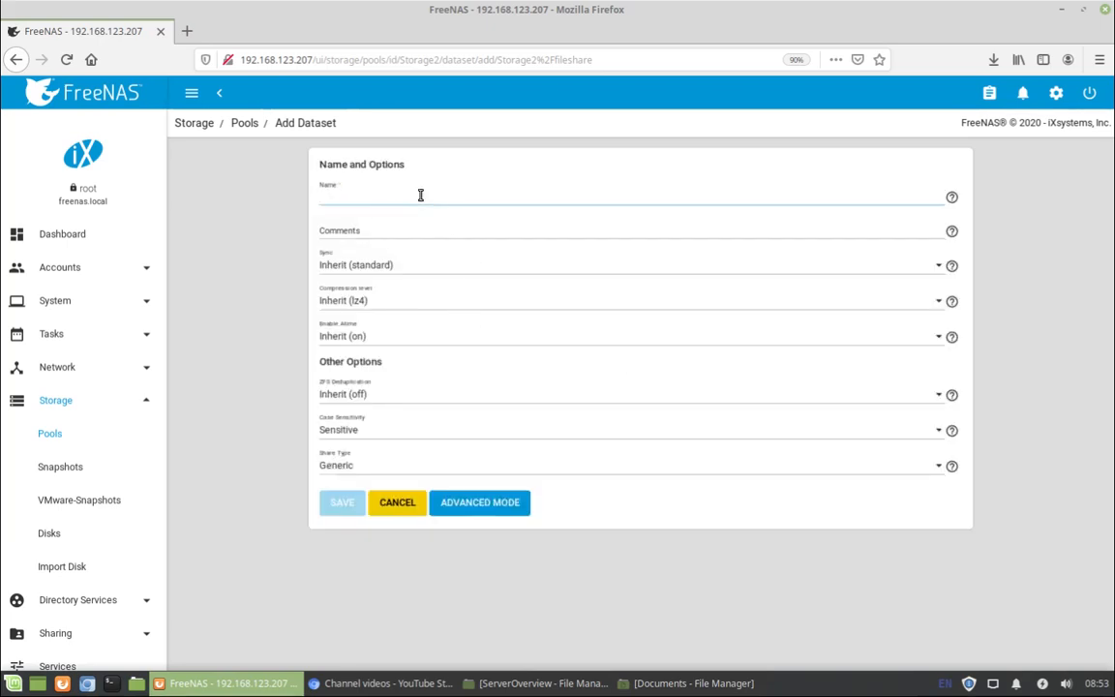
pyautogui.write('user2')
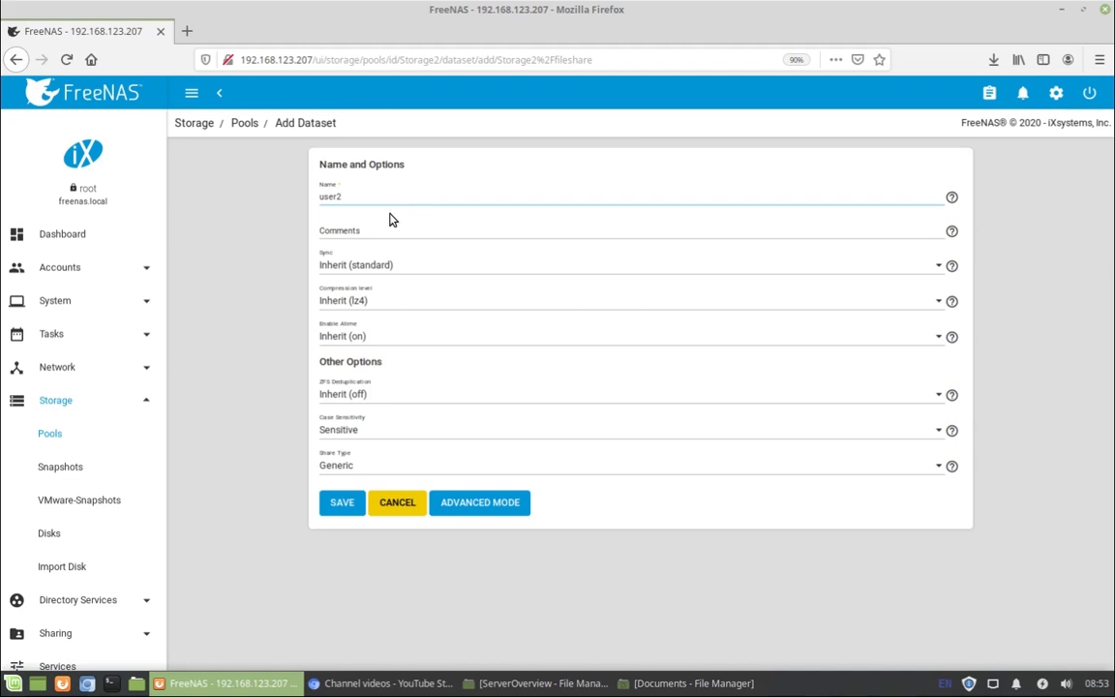
pyautogui.click(344, 502)
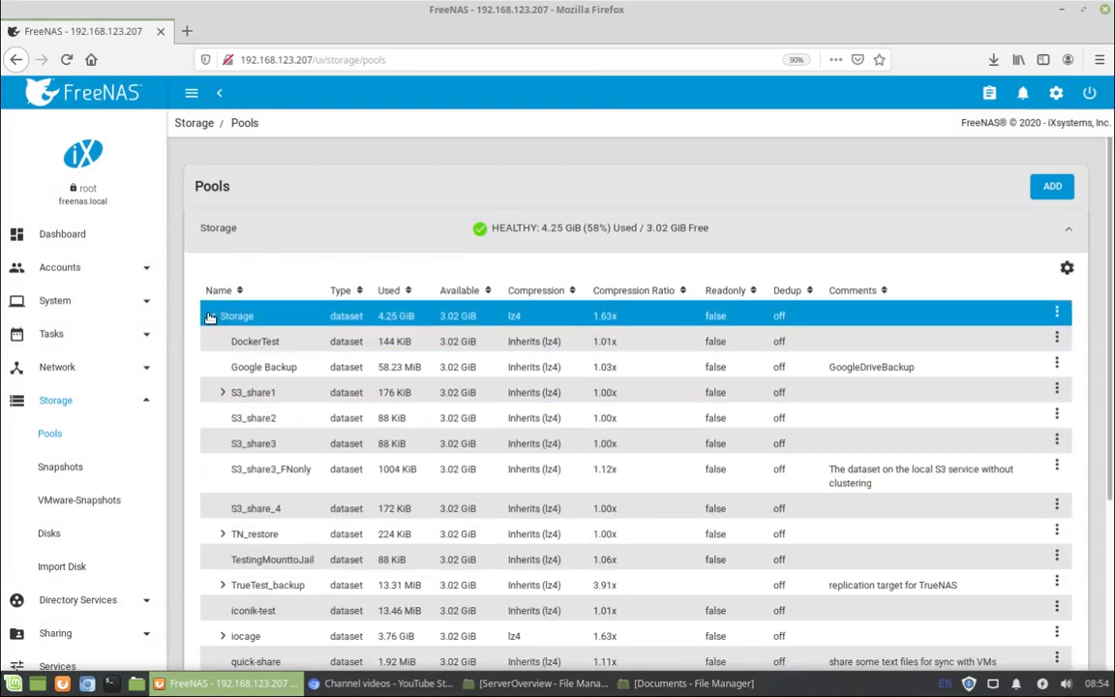
# Review user2's owner options in Edit Permissions without changes, then open Accounts > Users.
pyautogui.click(210, 317)
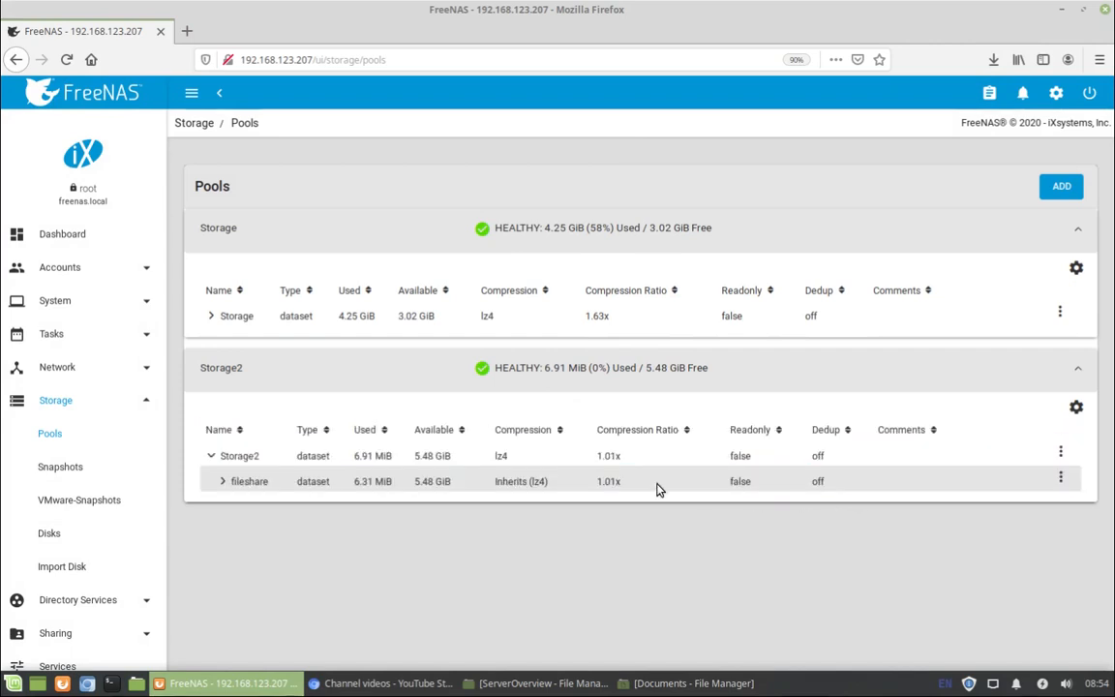
pyautogui.click(223, 481)
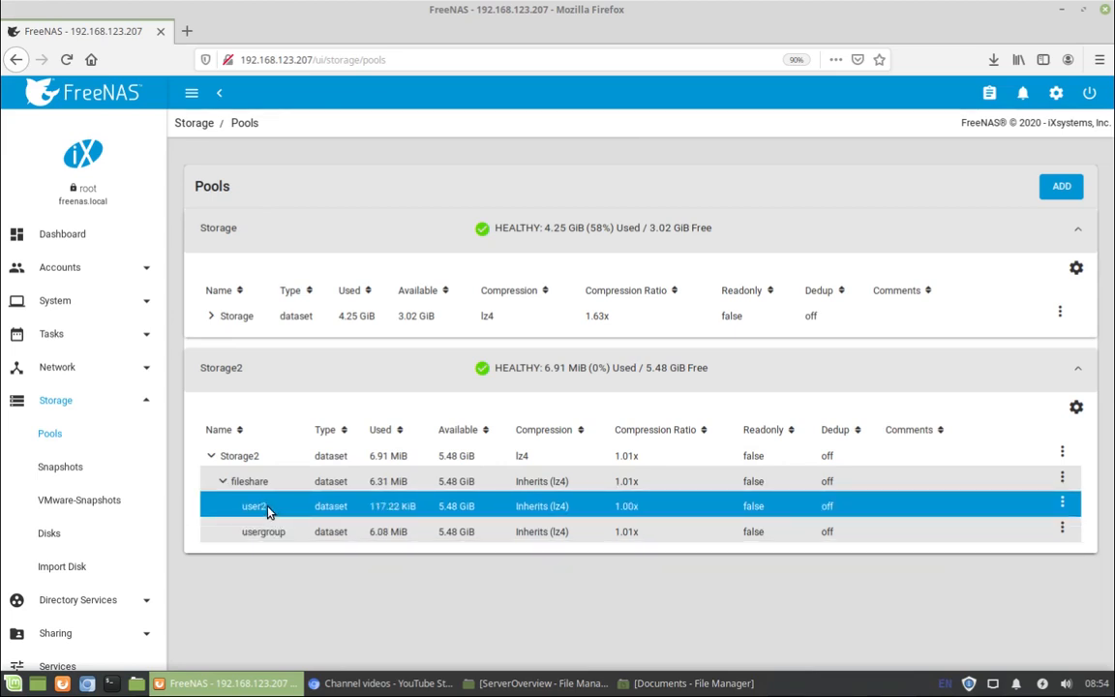
pyautogui.click(1062, 503)
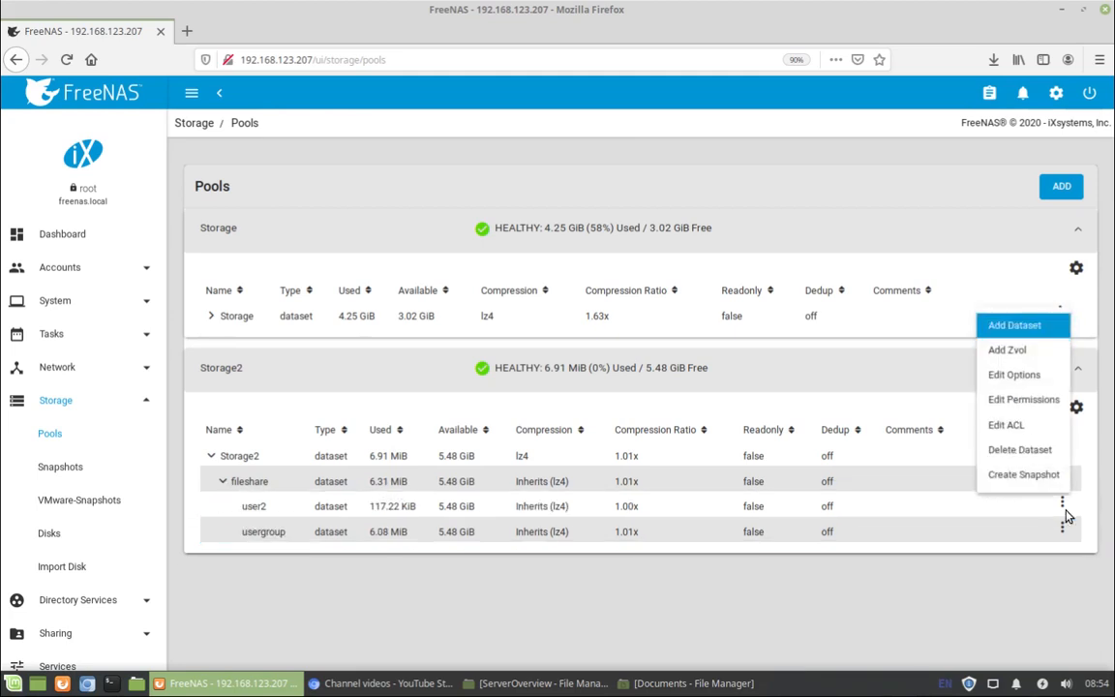
pyautogui.click(1043, 403)
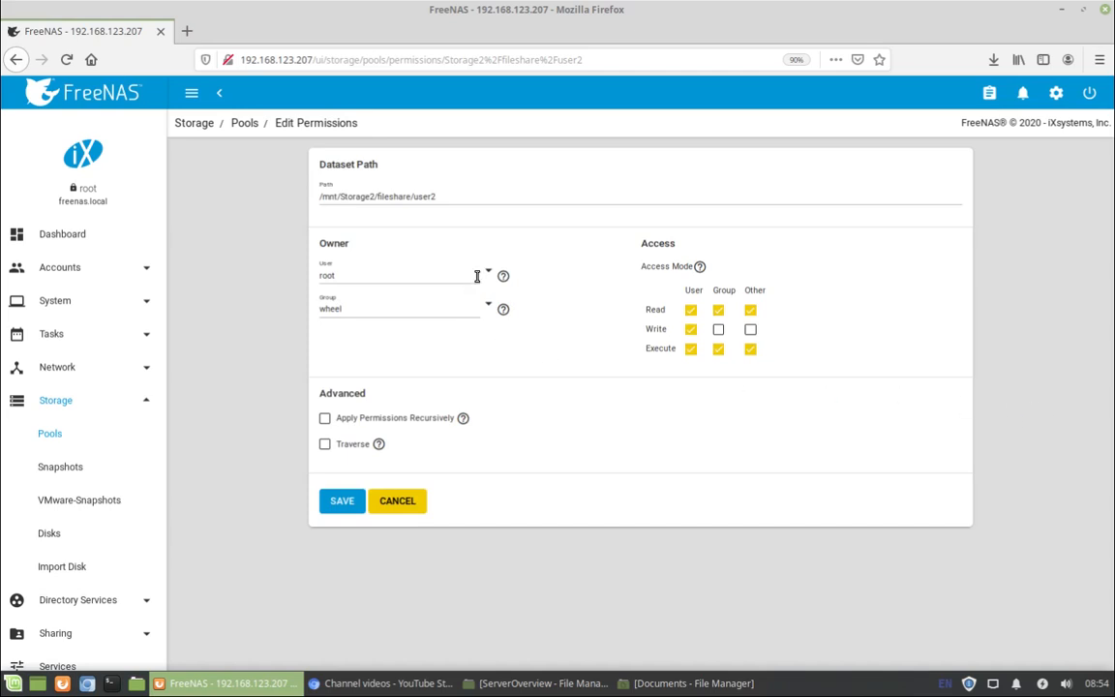
pyautogui.click(488, 274)
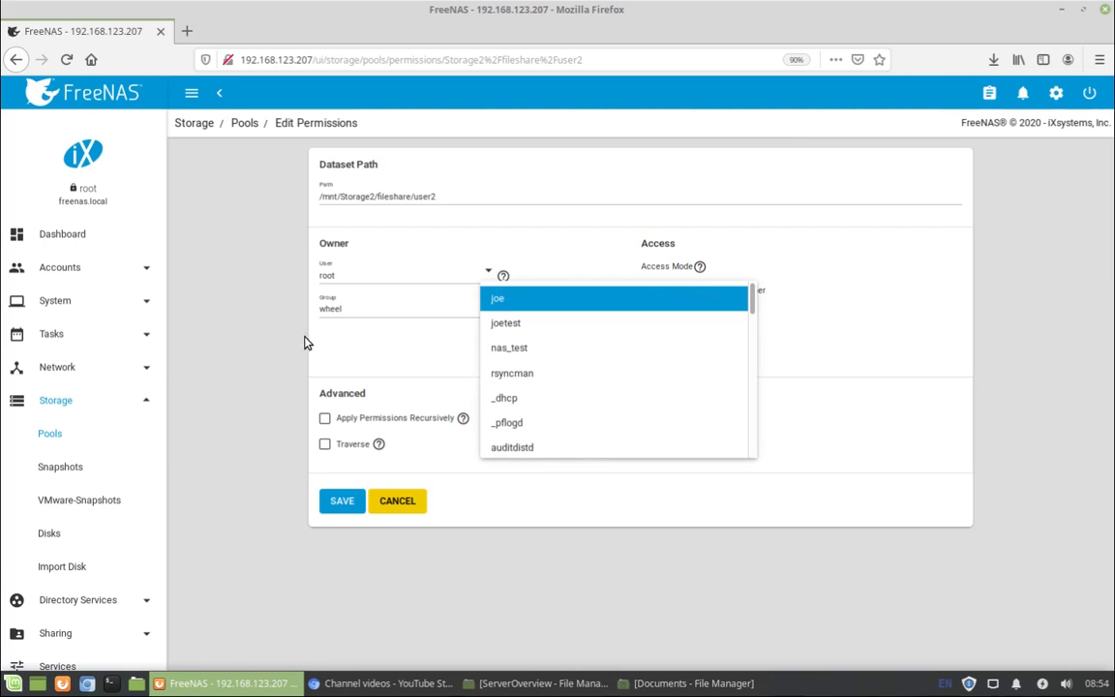
pyautogui.click(217, 325)
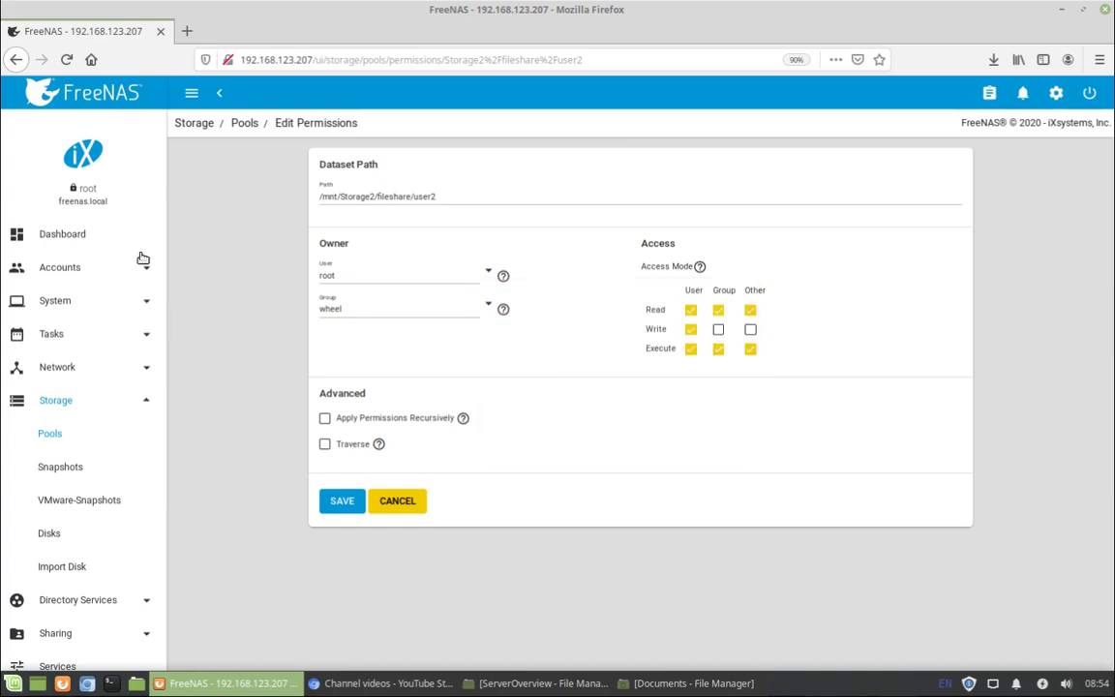
pyautogui.click(91, 274)
pyautogui.click(47, 332)
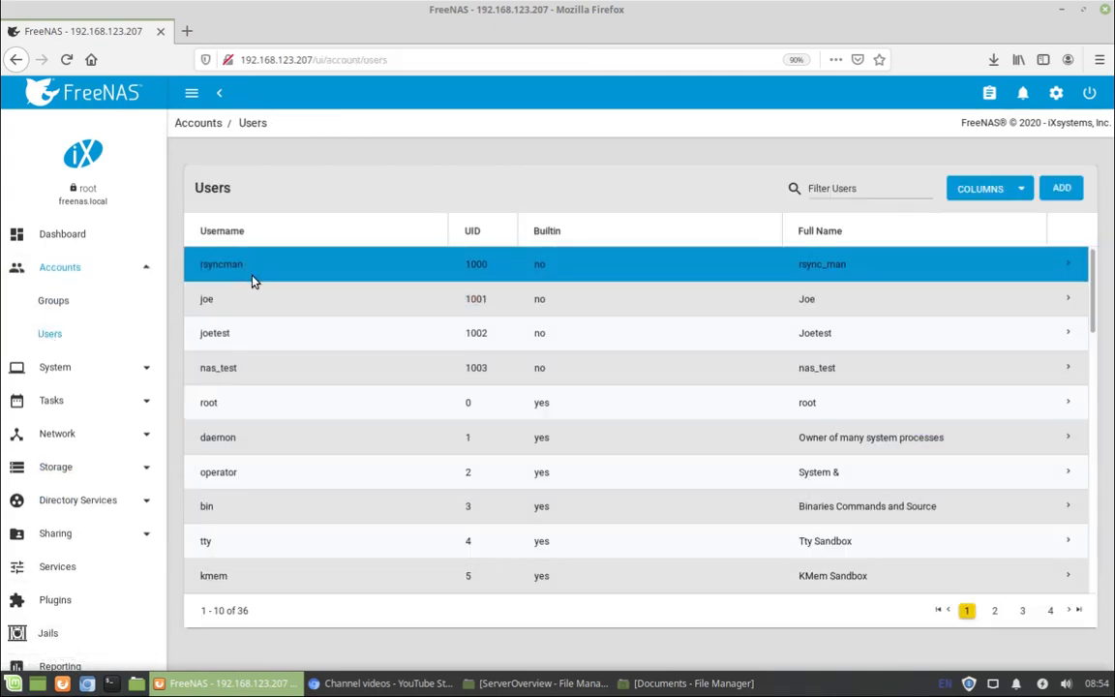
pyautogui.click(1061, 188)
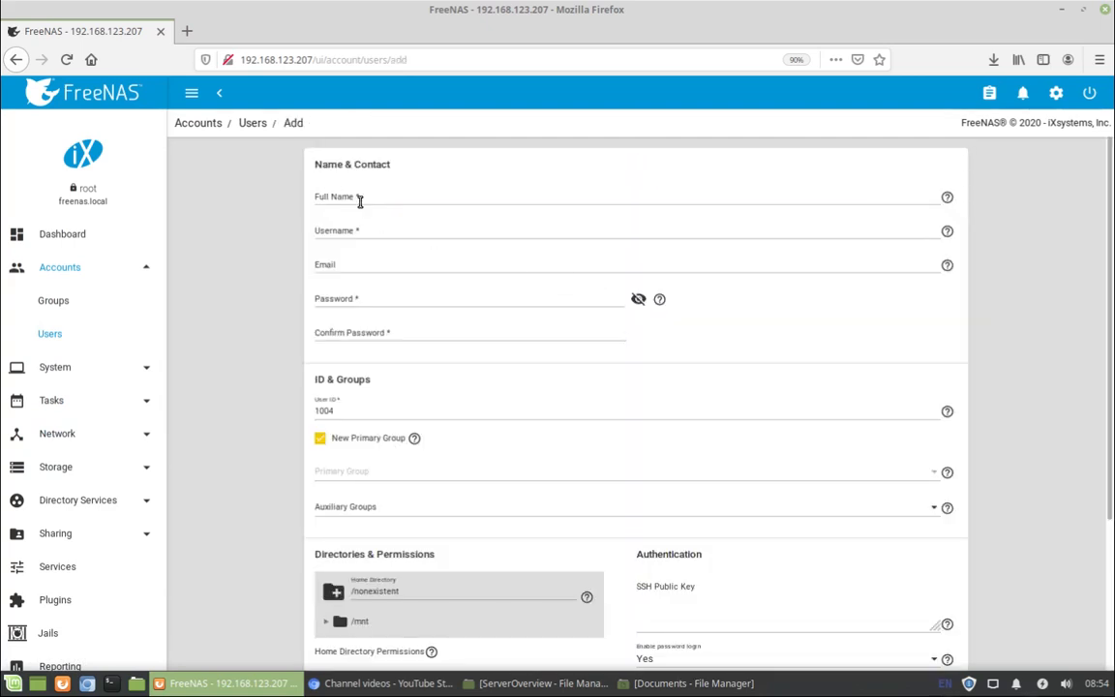
pyautogui.click(360, 200)
pyautogui.click(370, 230)
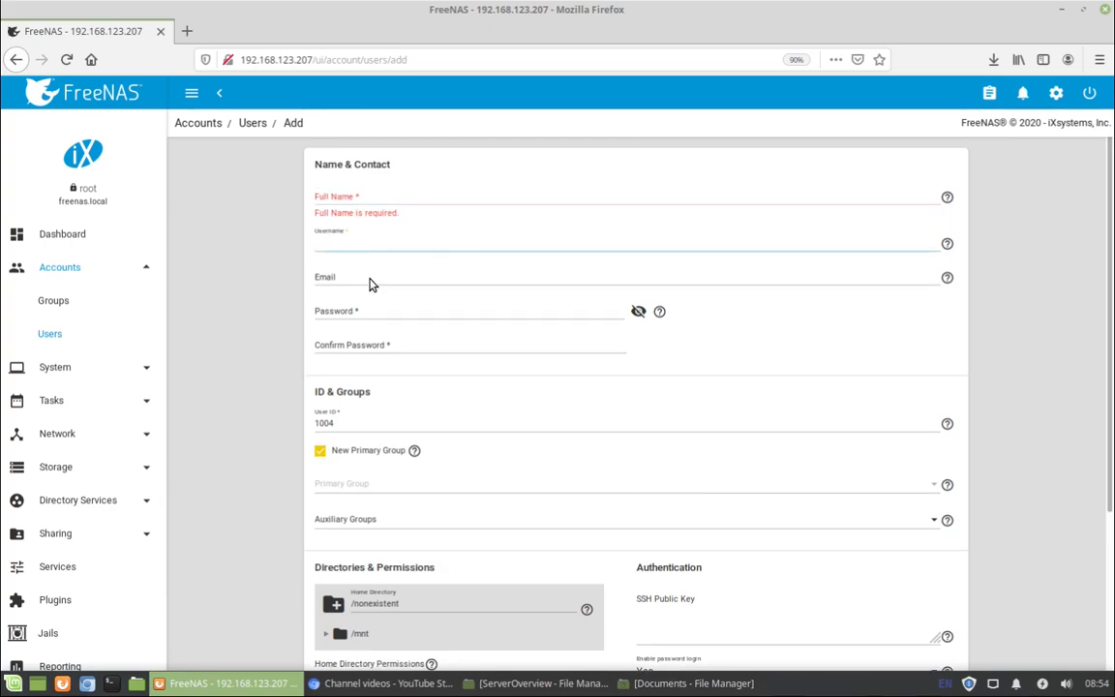
pyautogui.click(370, 284)
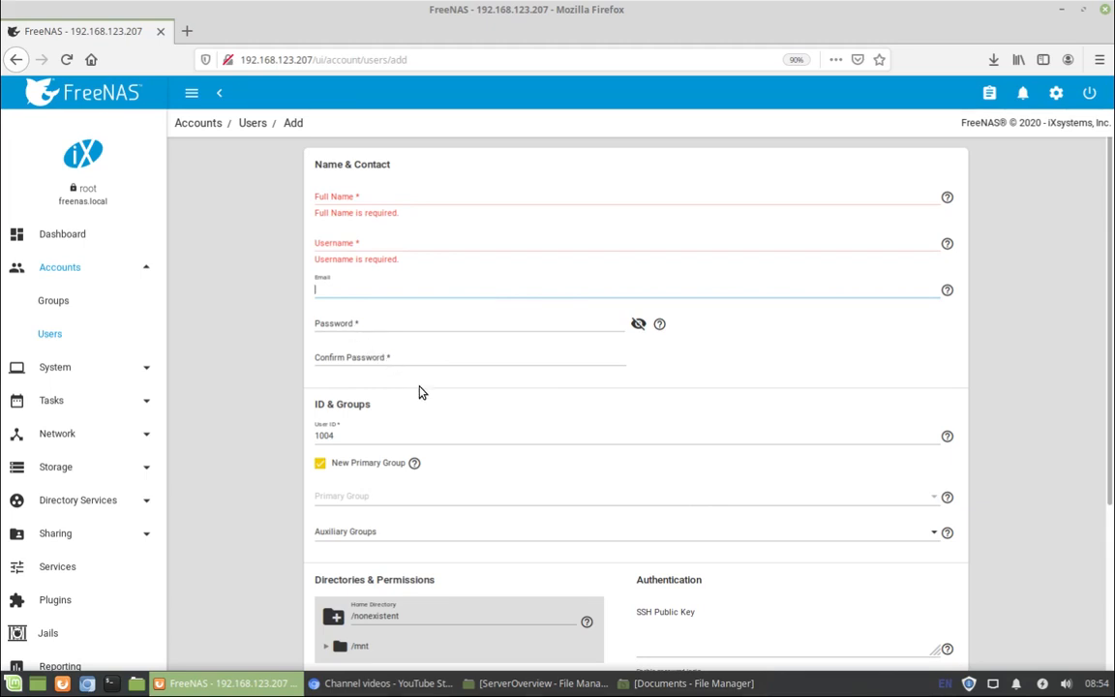
pyautogui.click(366, 329)
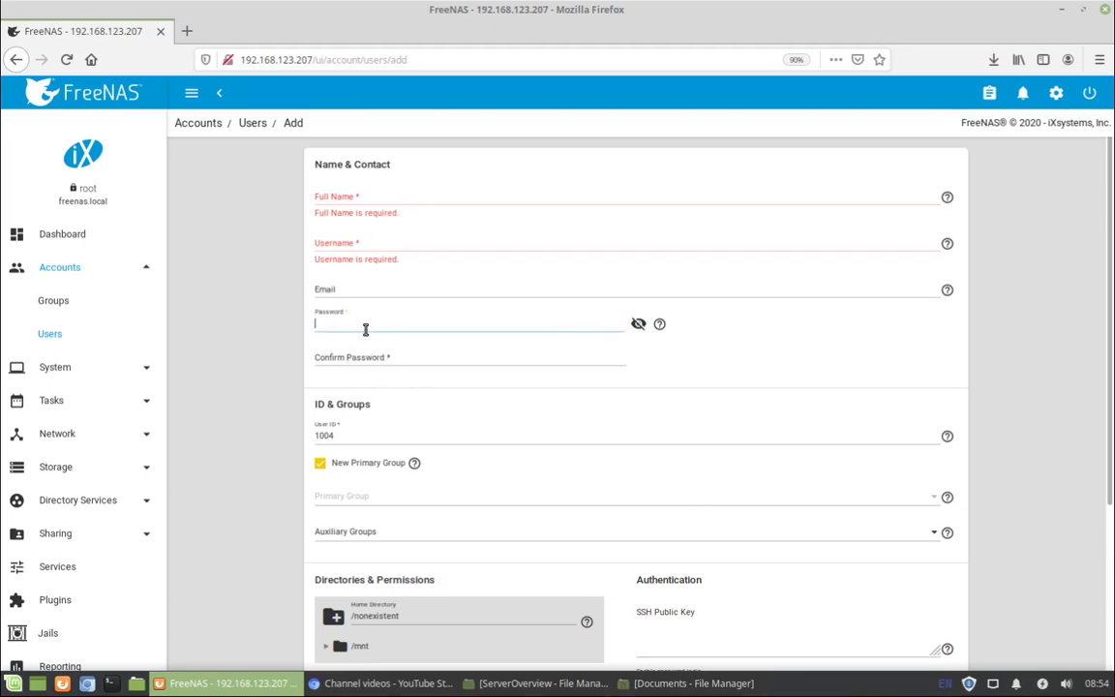
pyautogui.scroll(-2, 436, 430)
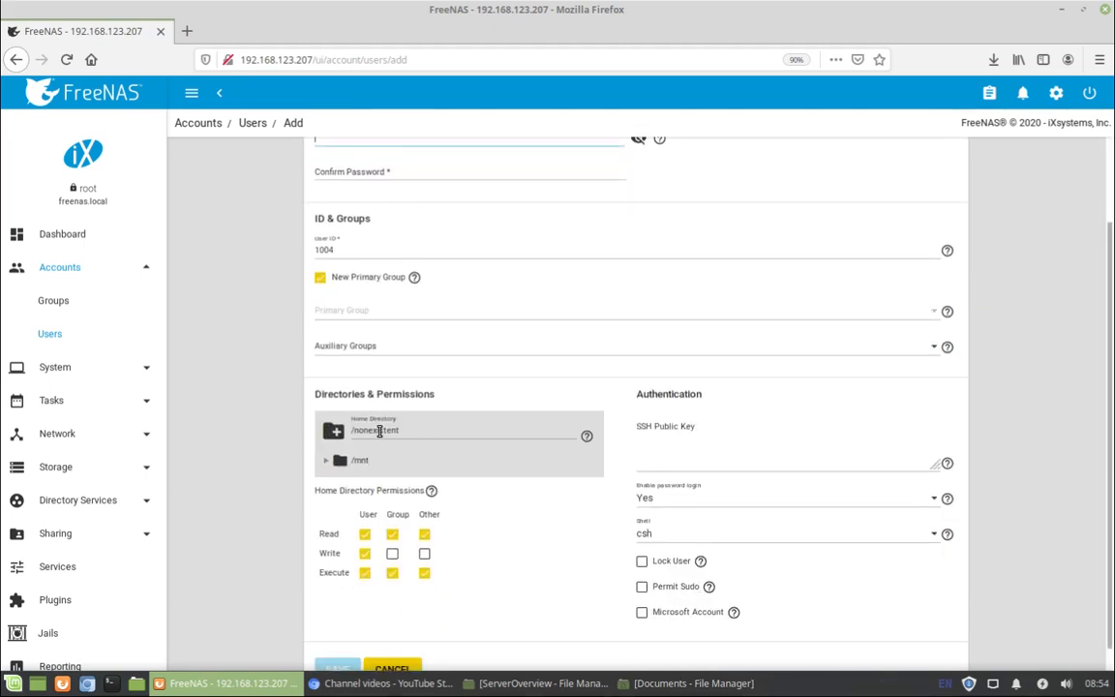
pyautogui.scroll(-1, 379, 430)
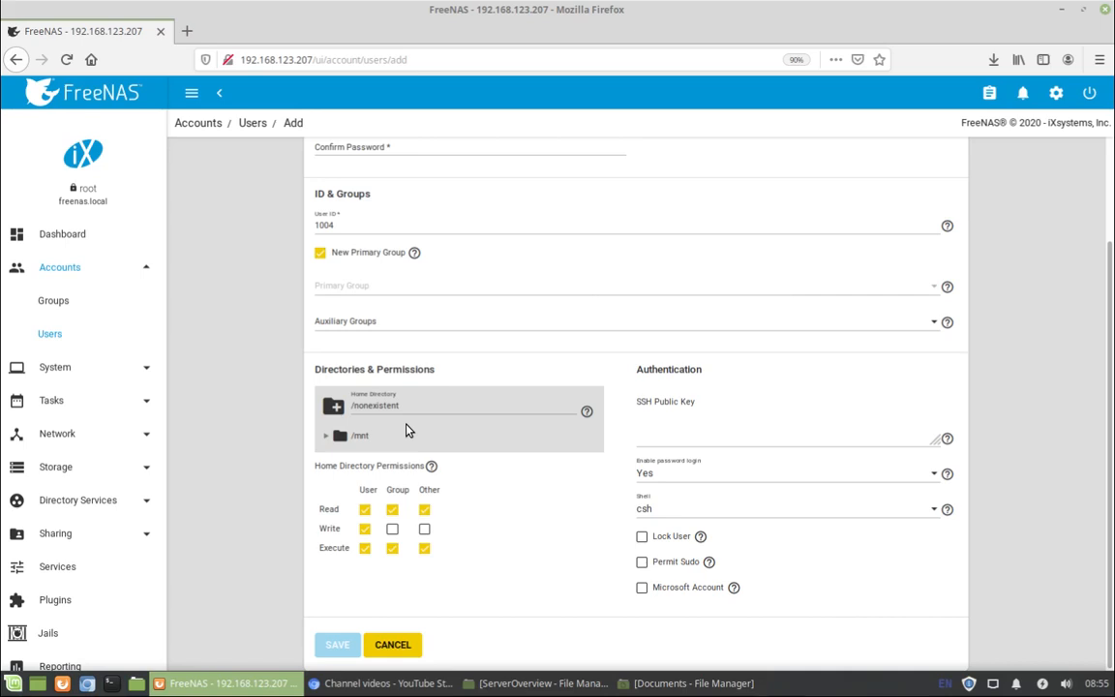
pyautogui.click(253, 124)
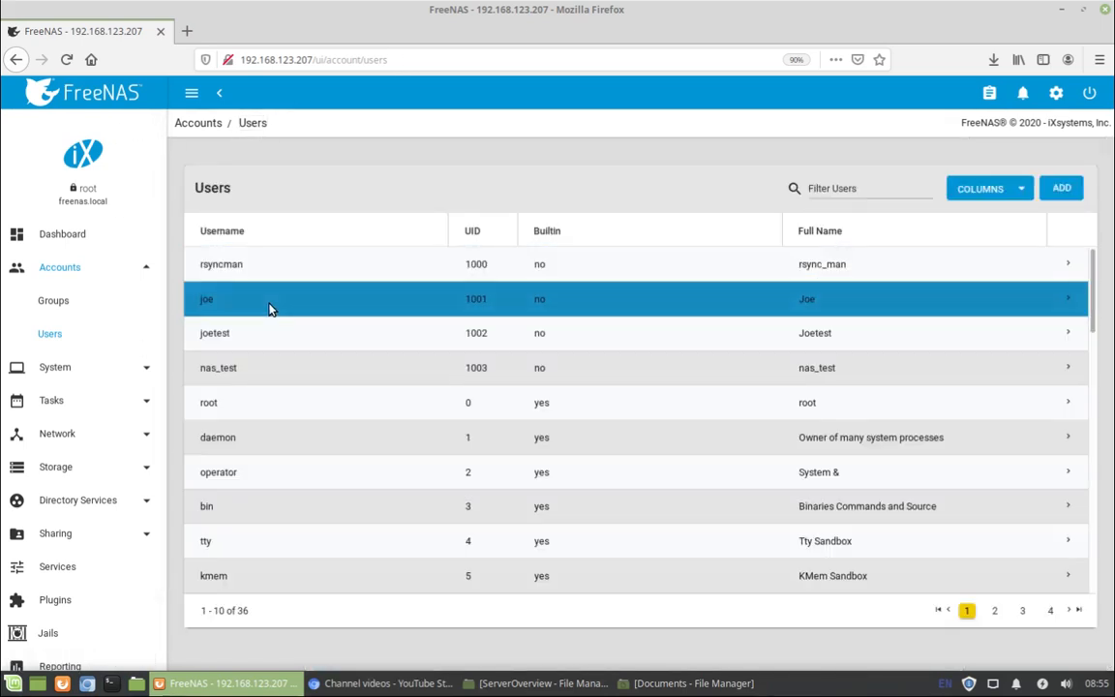
# Open the nas_test user's edit form and scroll through its account settings.
pyautogui.click(1069, 369)
pyautogui.click(232, 554)
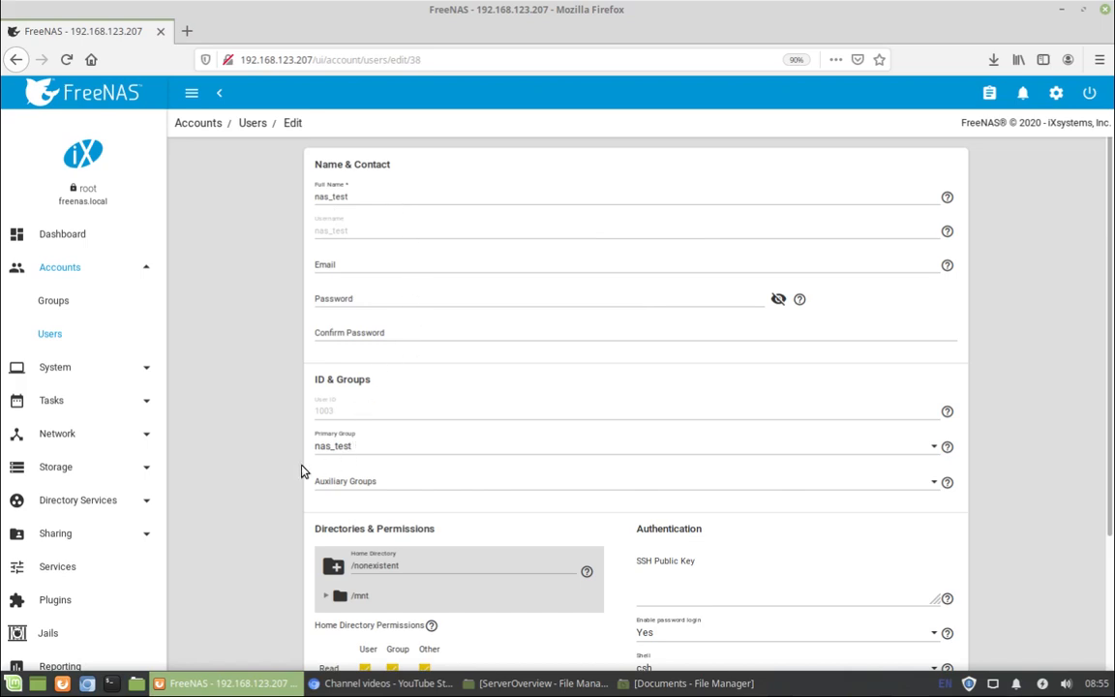
pyautogui.scroll(-3, 261, 475)
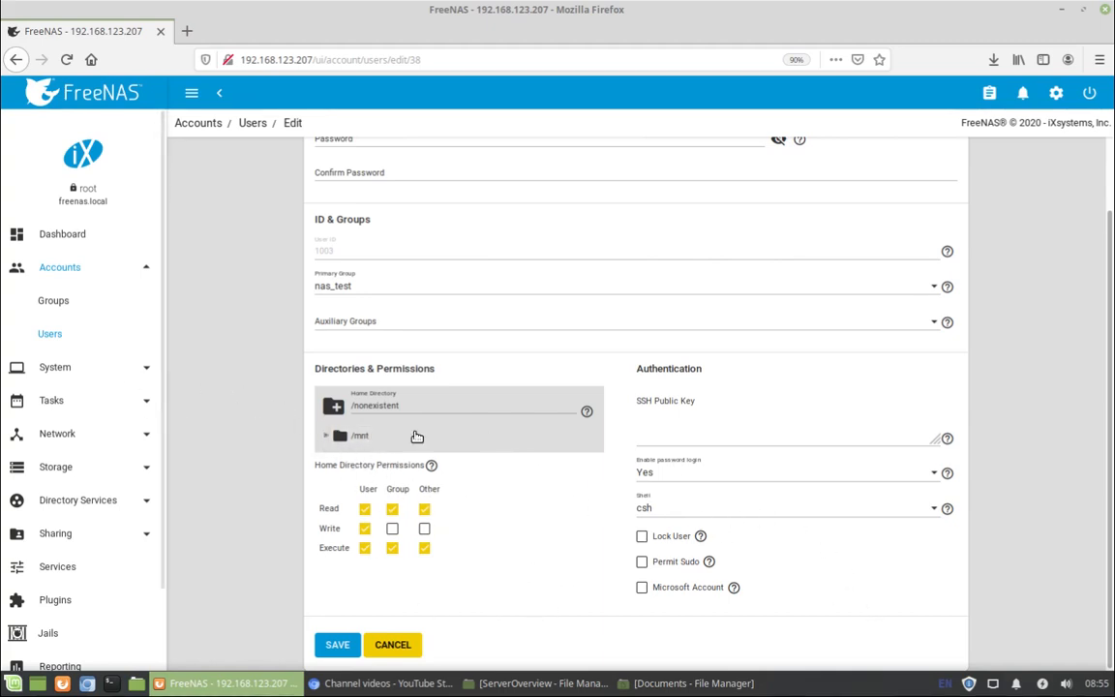
pyautogui.click(97, 467)
# Open Edit Permissions for the user2 dataset under Storage2/fileshare.
pyautogui.click(50, 432)
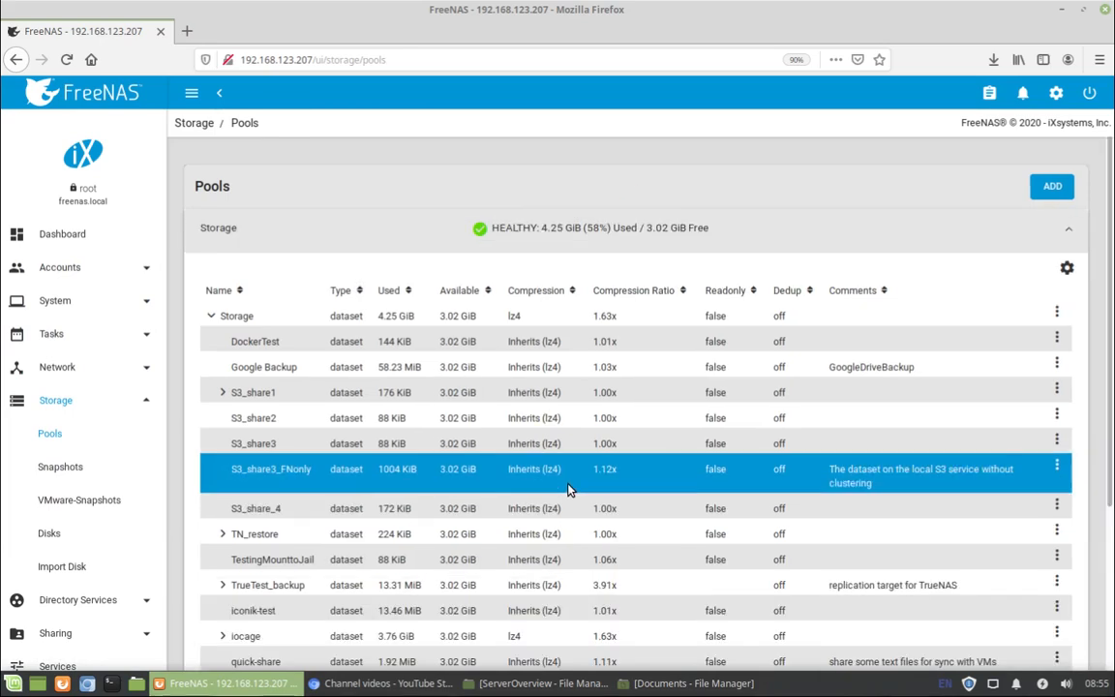
pyautogui.scroll(-4, 550, 584)
pyautogui.scroll(3, 205, 316)
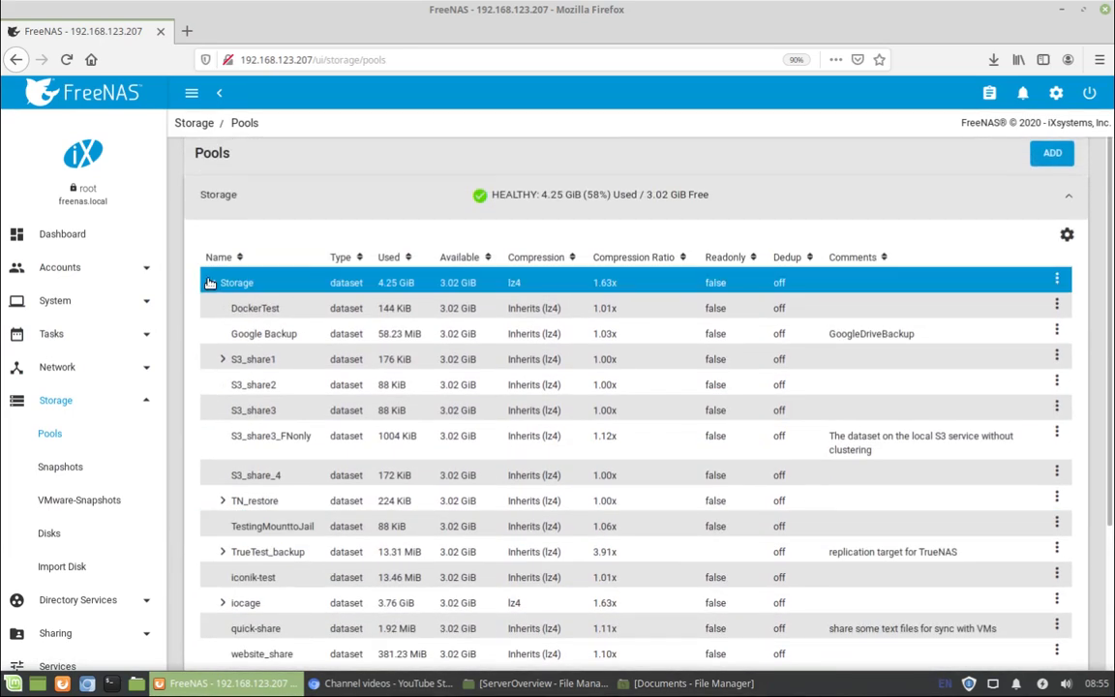
pyautogui.click(209, 282)
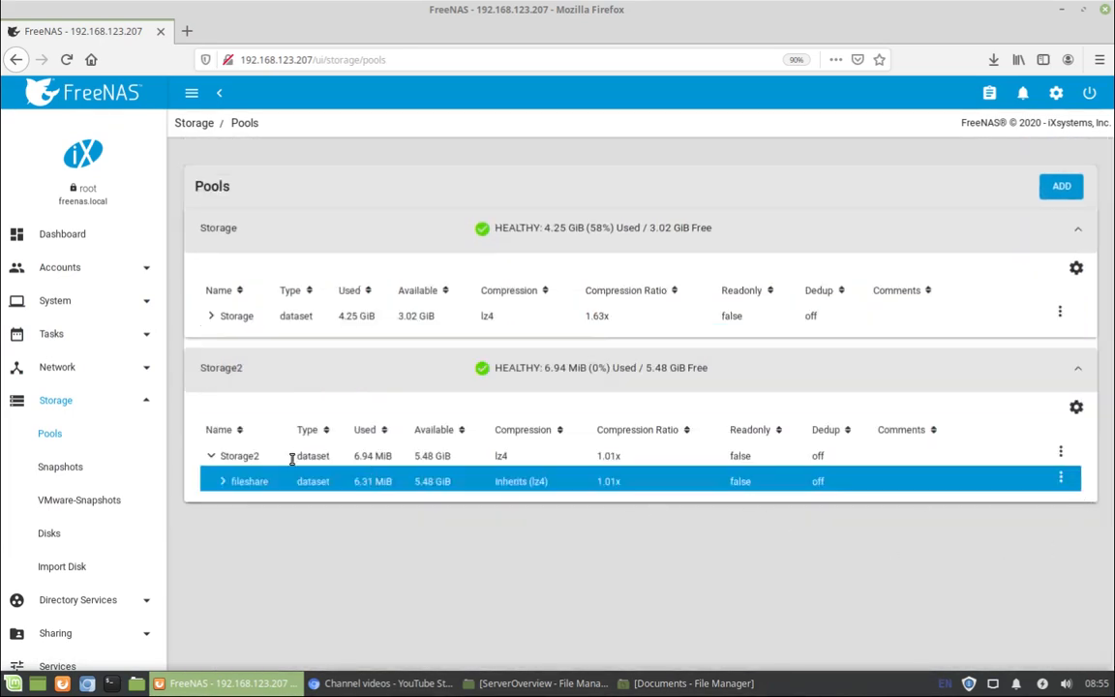
pyautogui.click(223, 481)
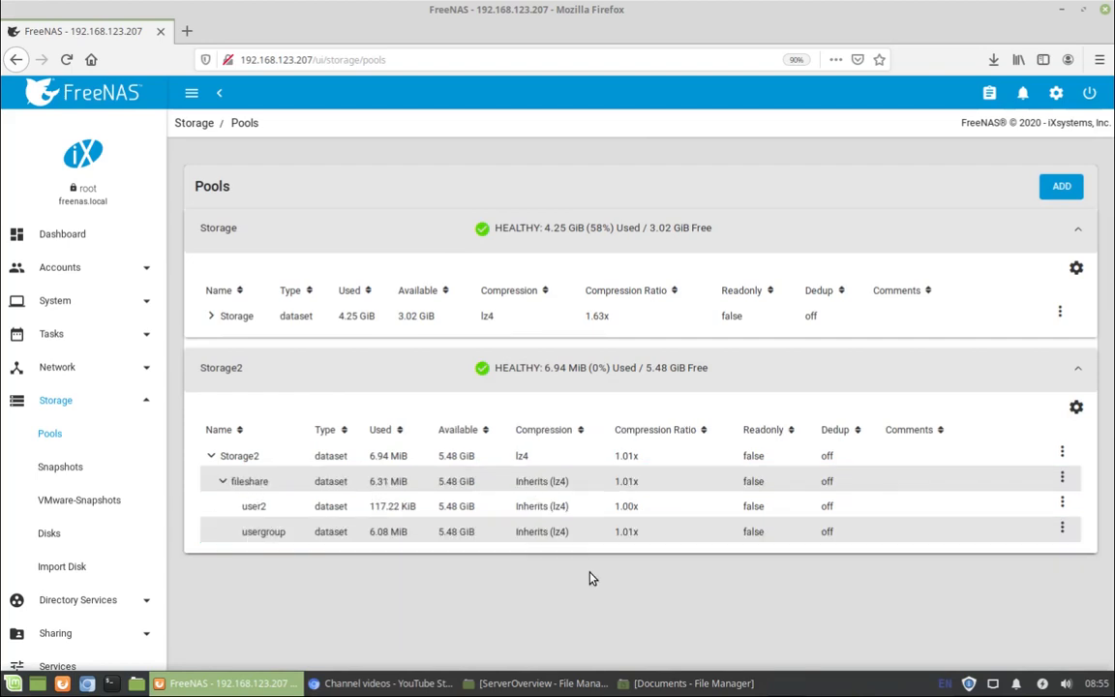
pyautogui.click(1062, 506)
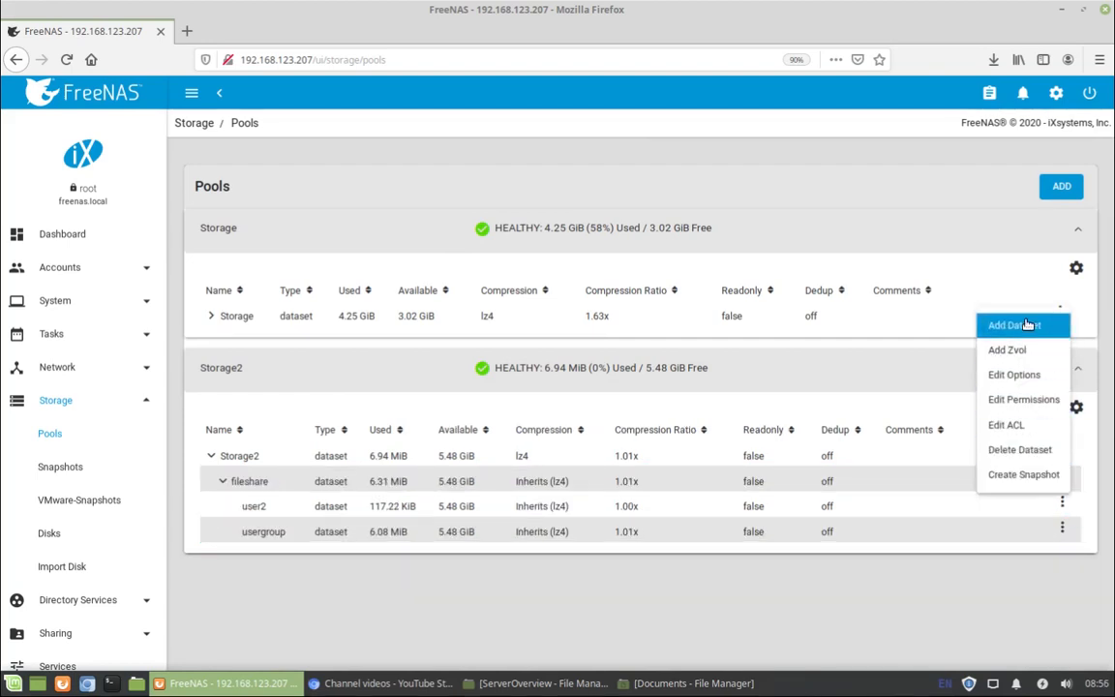
pyautogui.click(1021, 401)
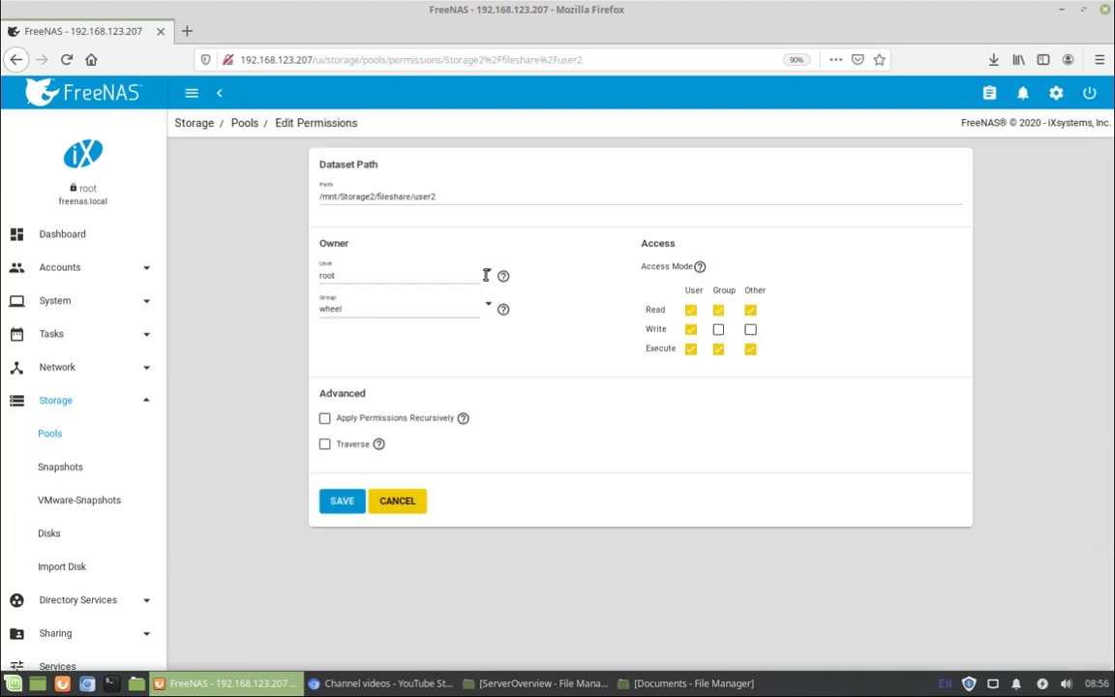
# Set the owning user to nas_test, keep group wheel, and save the permissions.
pyautogui.click(487, 275)
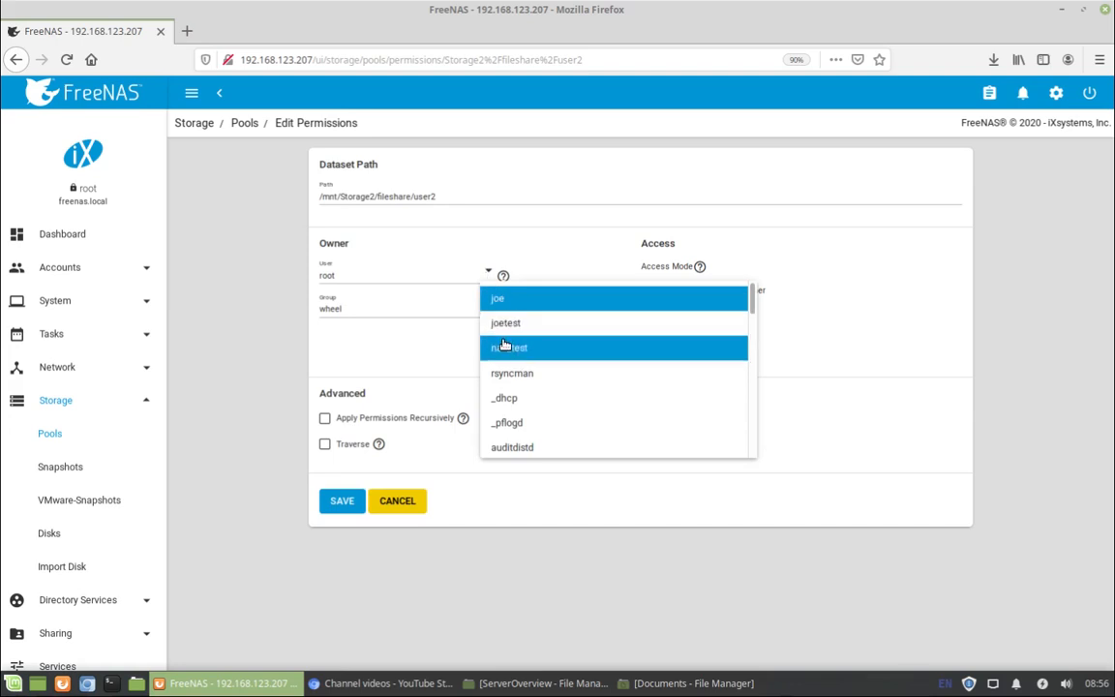
pyautogui.click(504, 346)
pyautogui.click(485, 308)
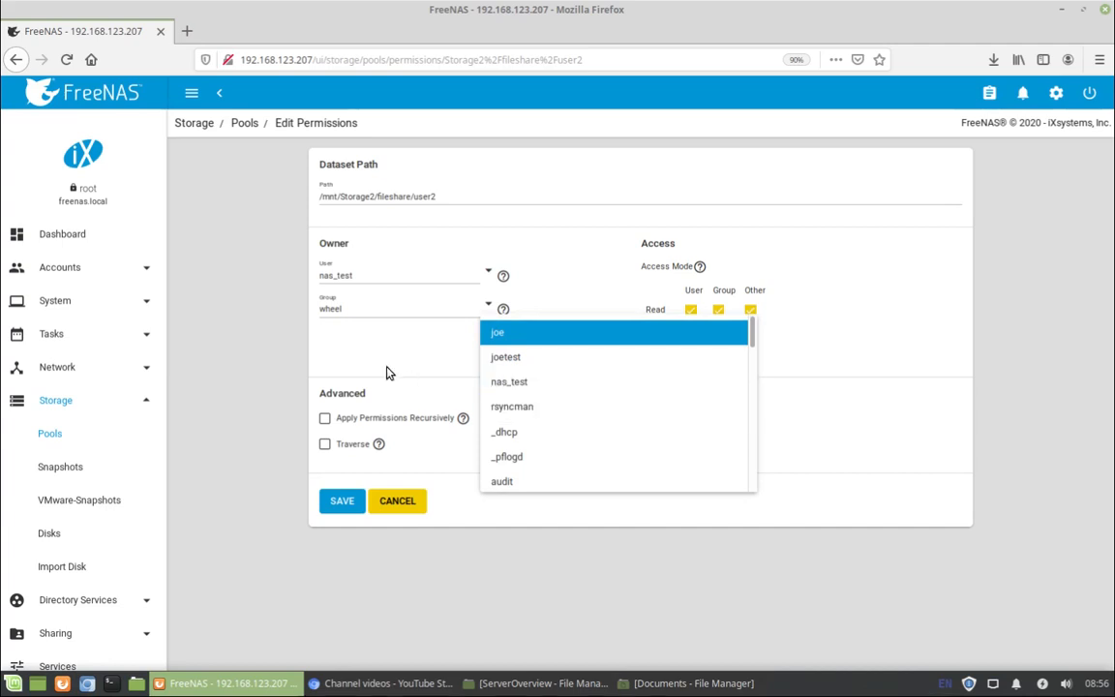
pyautogui.click(363, 357)
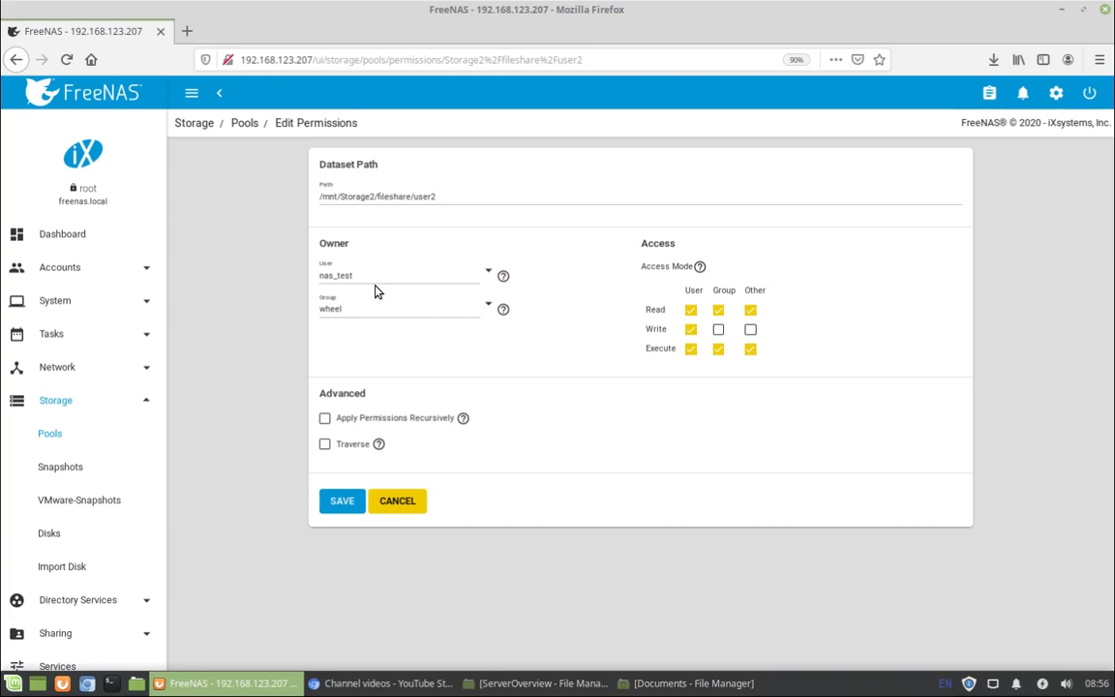
pyautogui.click(342, 501)
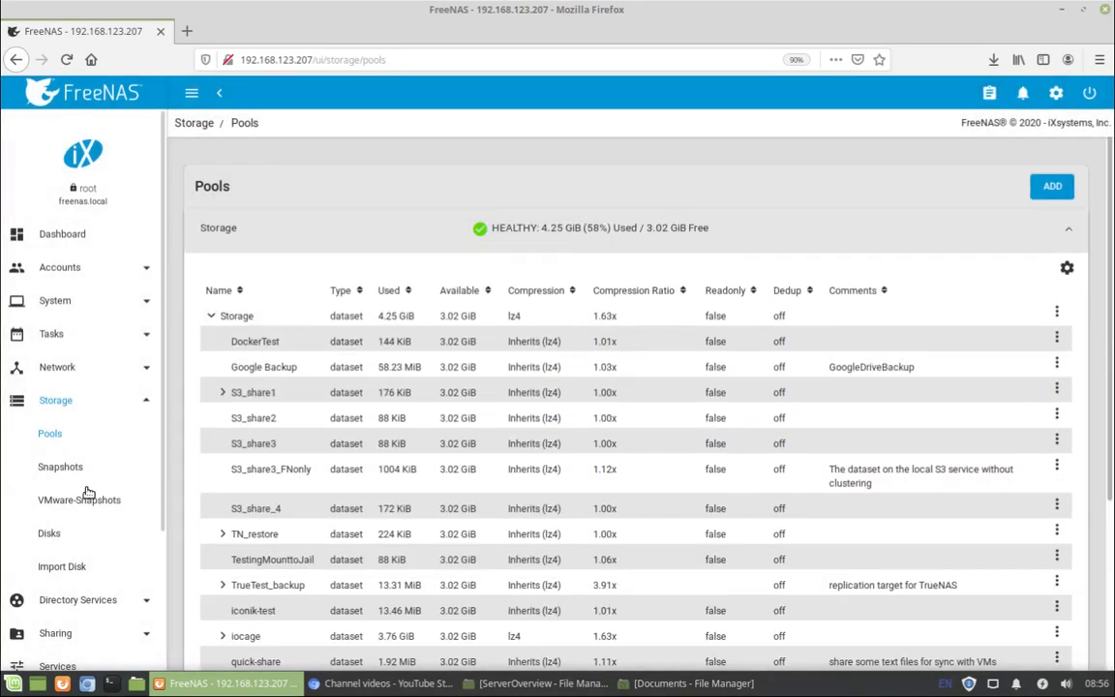
# Start adding a new Windows (SMB) share.
pyautogui.click(147, 400)
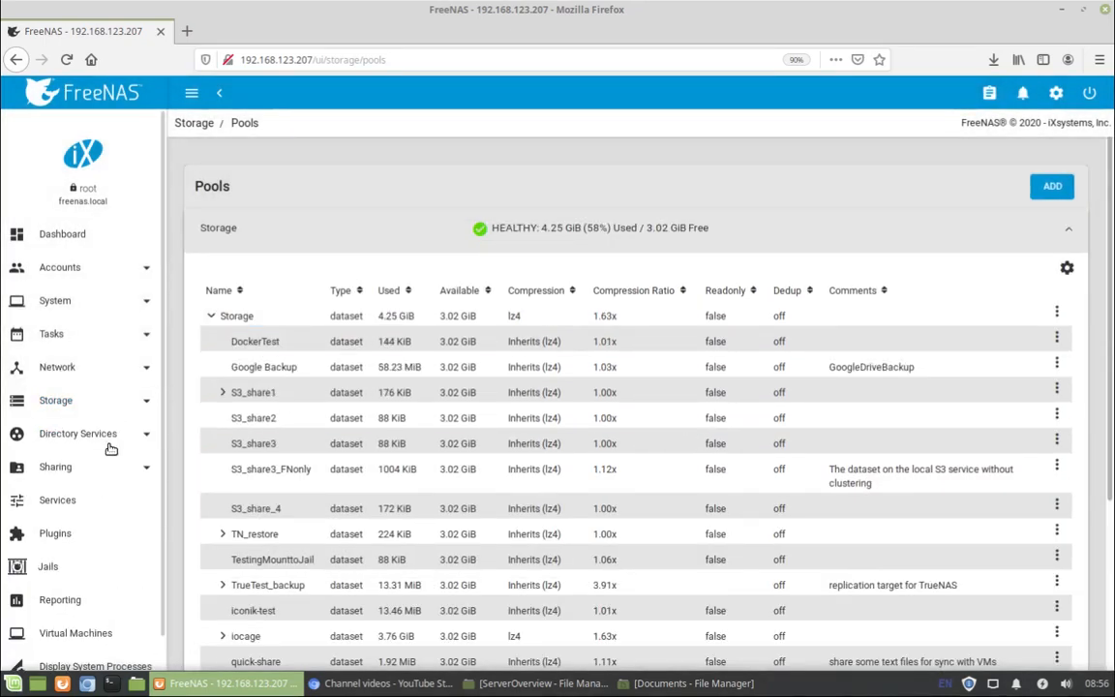
pyautogui.click(58, 467)
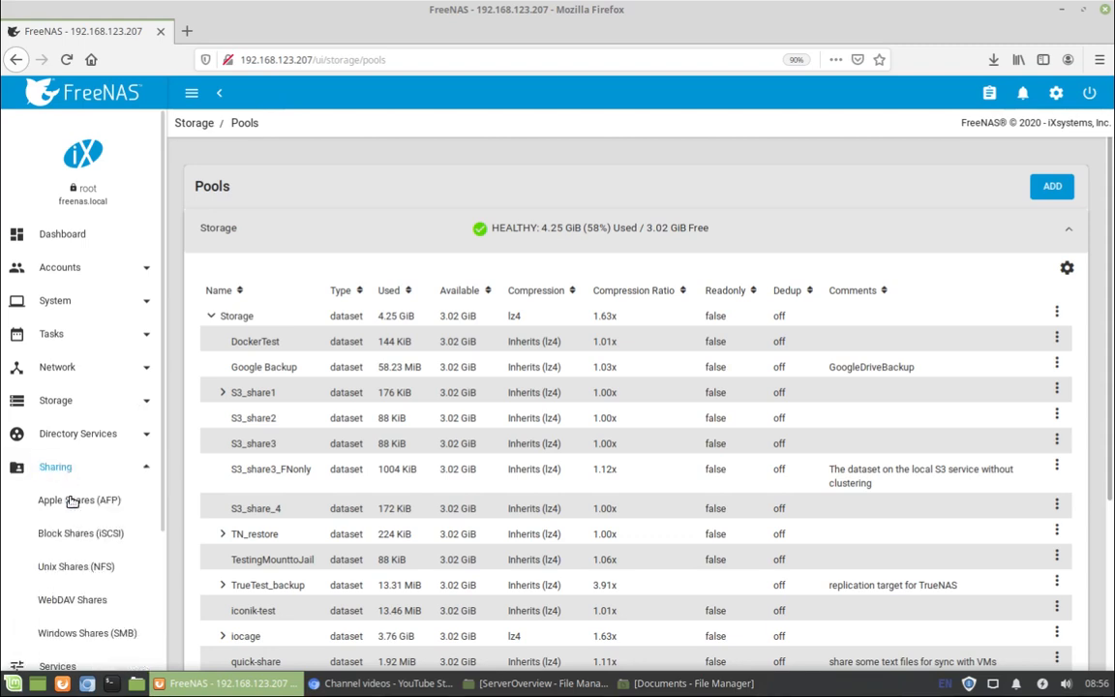
pyautogui.click(114, 633)
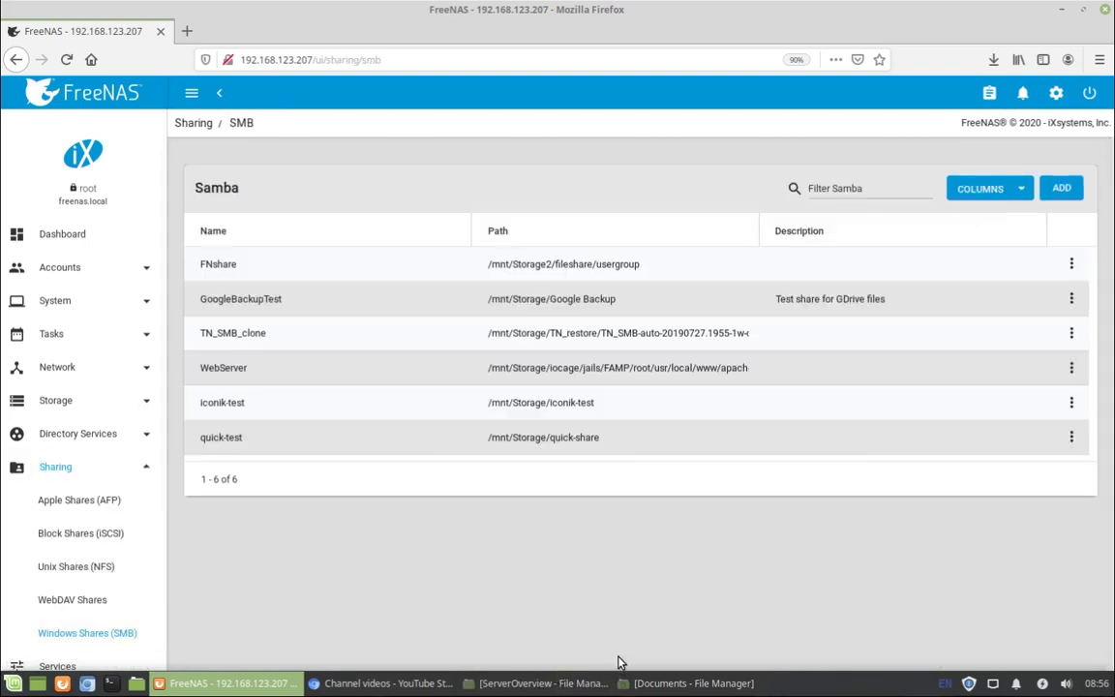
pyautogui.click(1061, 188)
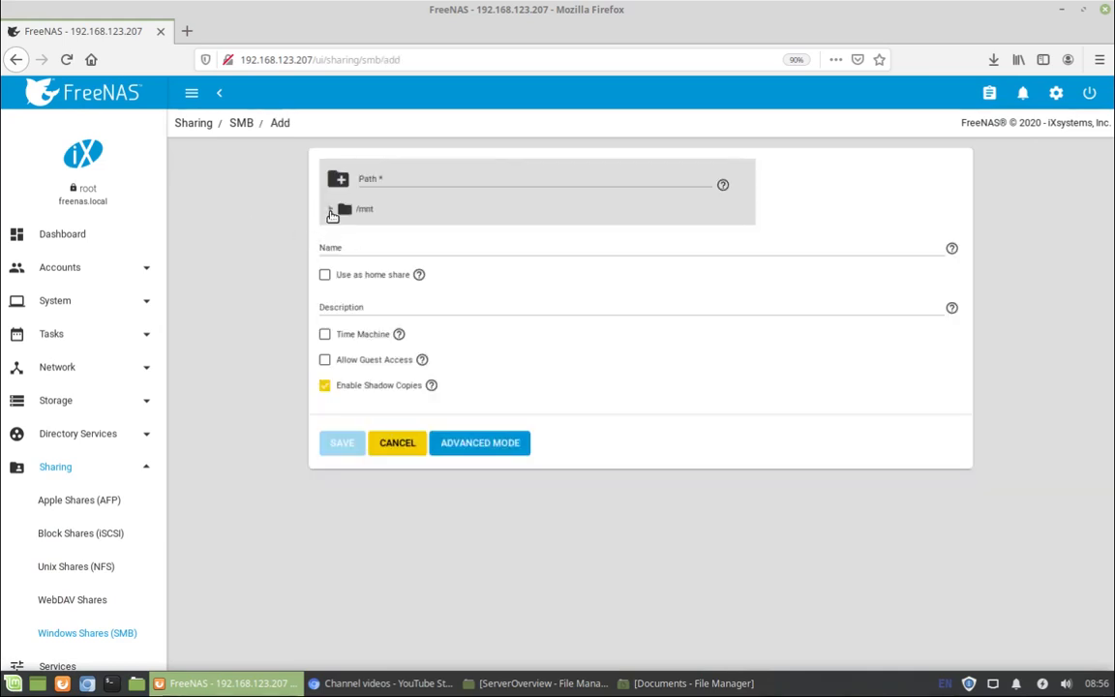
# Set path /mnt/Storage2/fileshare/user2, name nas_test, shadow copies off, and save.
pyautogui.click(331, 211)
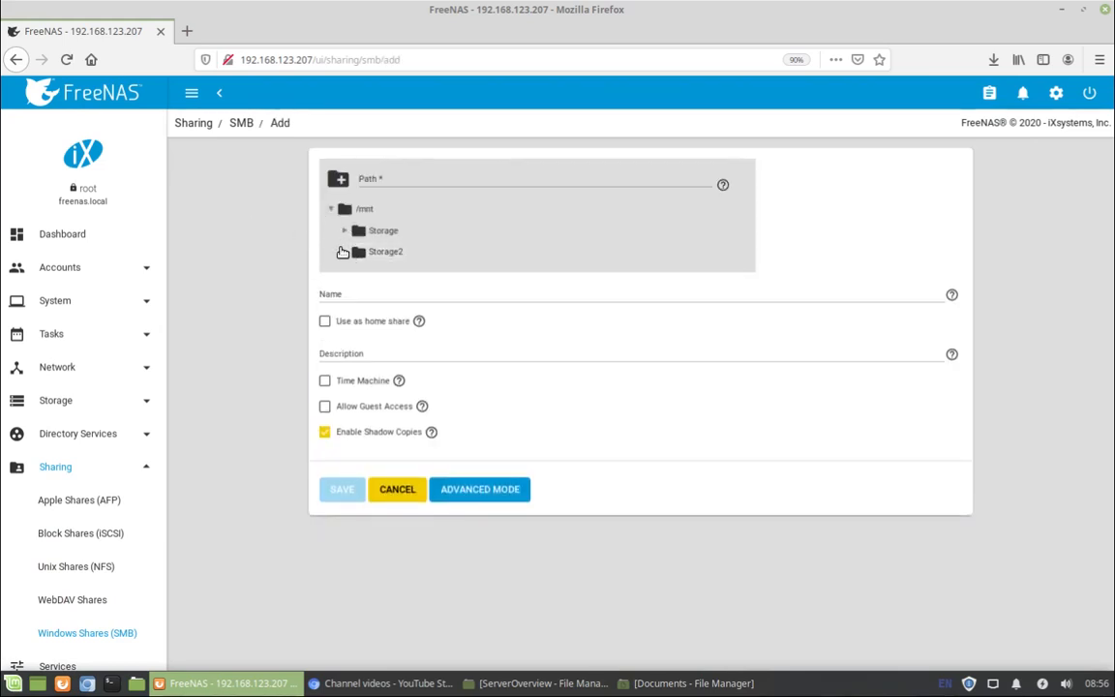
pyautogui.click(344, 252)
pyautogui.click(359, 273)
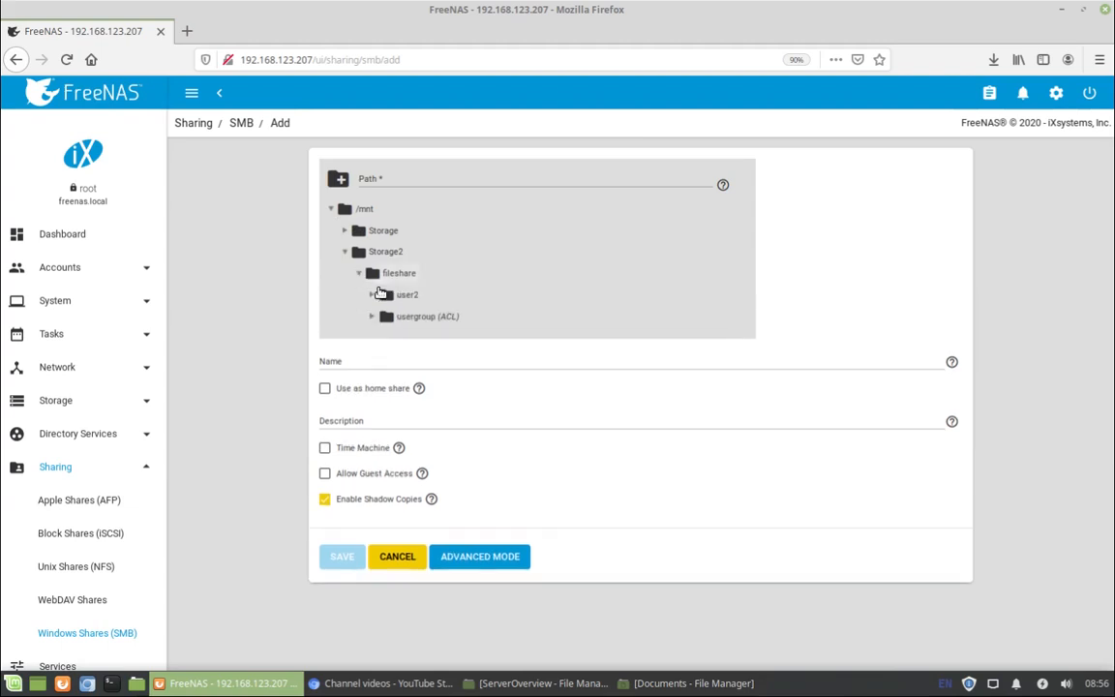
pyautogui.click(380, 293)
pyautogui.click(363, 364)
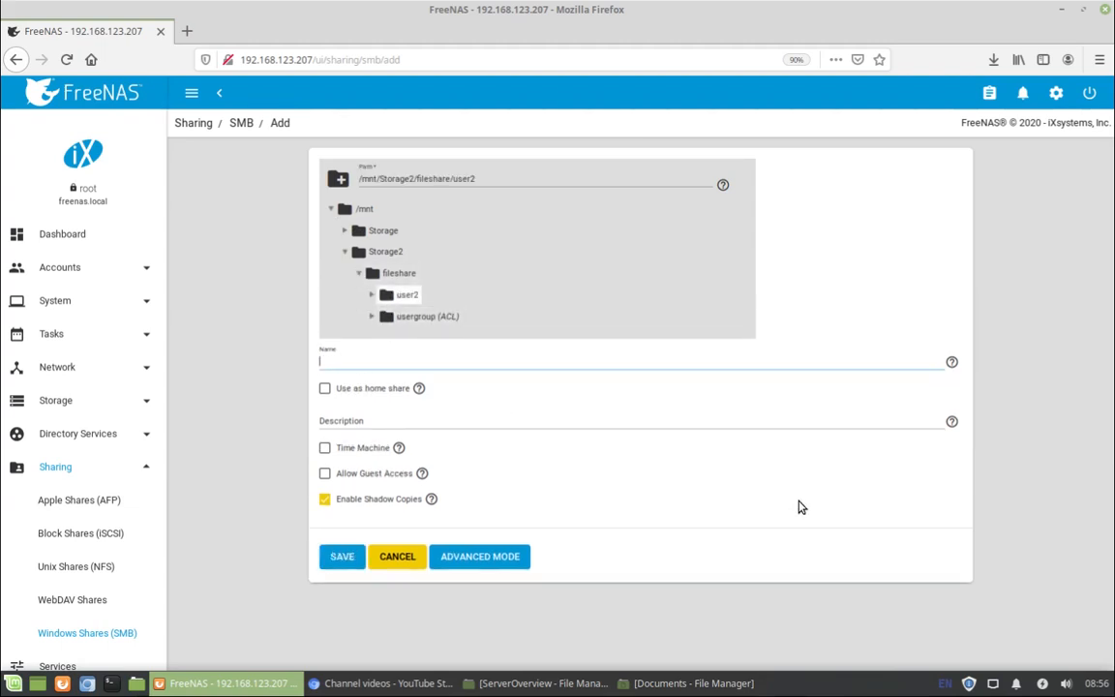
pyautogui.write('nas_test')
pyautogui.click(325, 498)
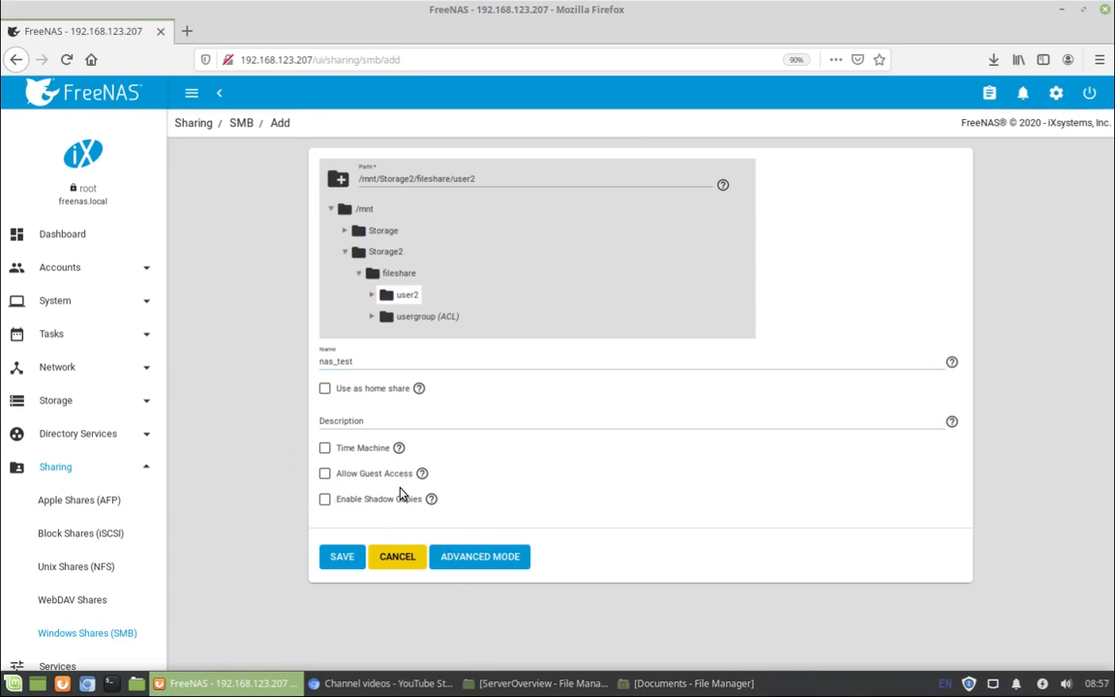
pyautogui.click(340, 555)
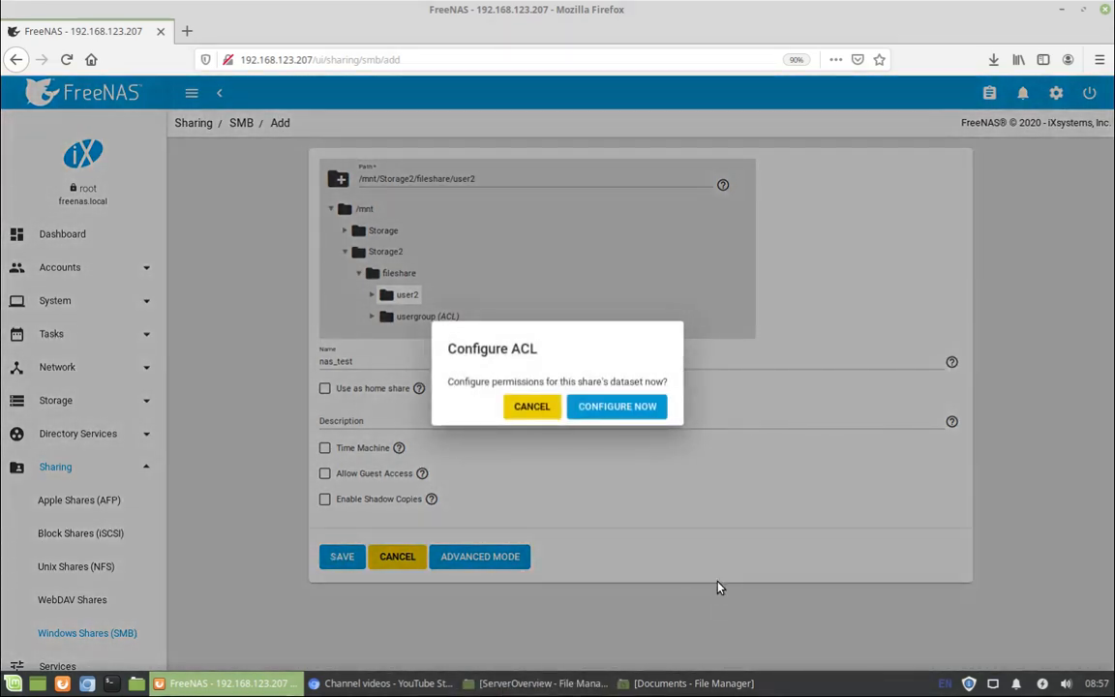
# Configure the ACL now, review the owner@, group@ and everyone@ entries, and save it.
pyautogui.click(638, 407)
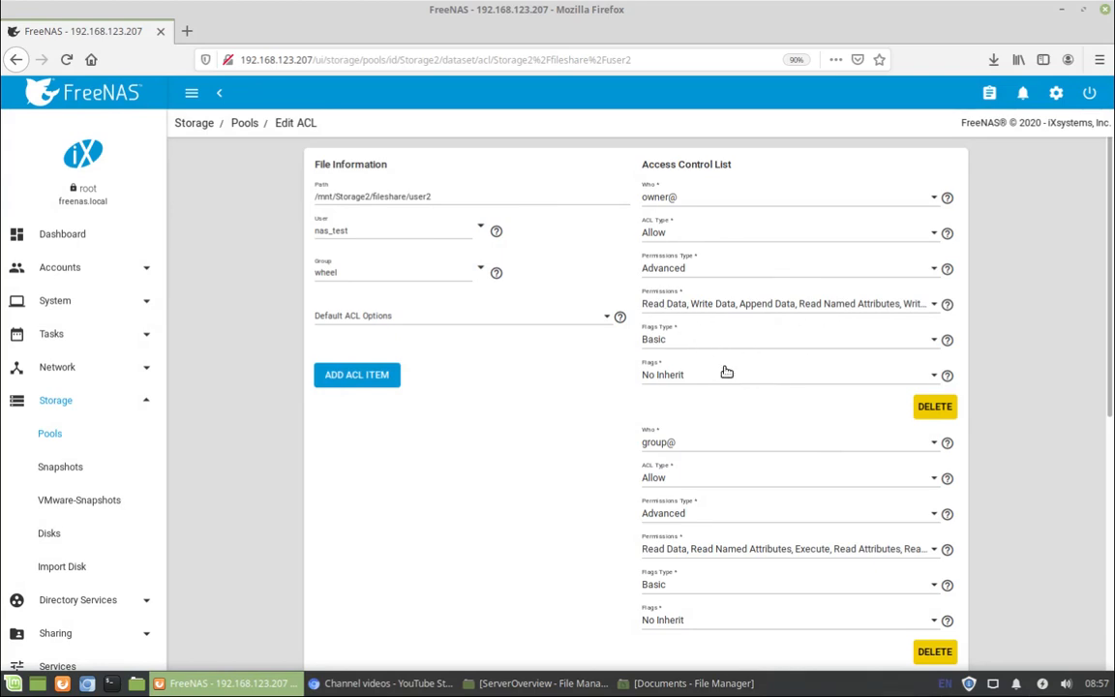
pyautogui.scroll(-3, 1045, 498)
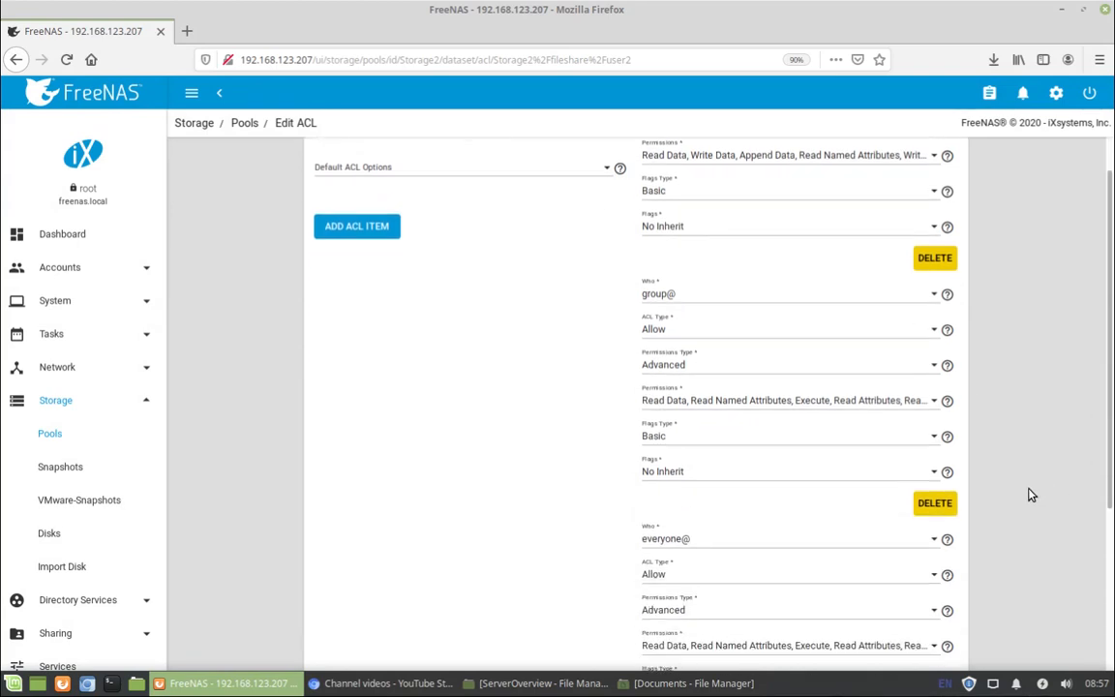
pyautogui.scroll(-3, 835, 425)
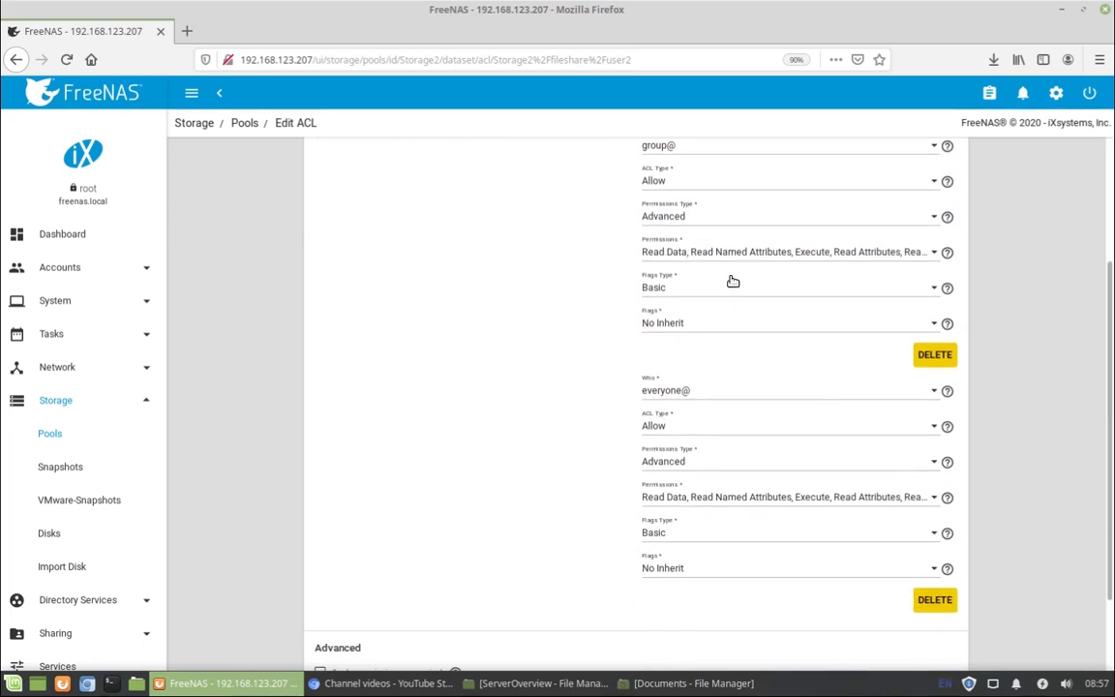
pyautogui.scroll(-1, 736, 436)
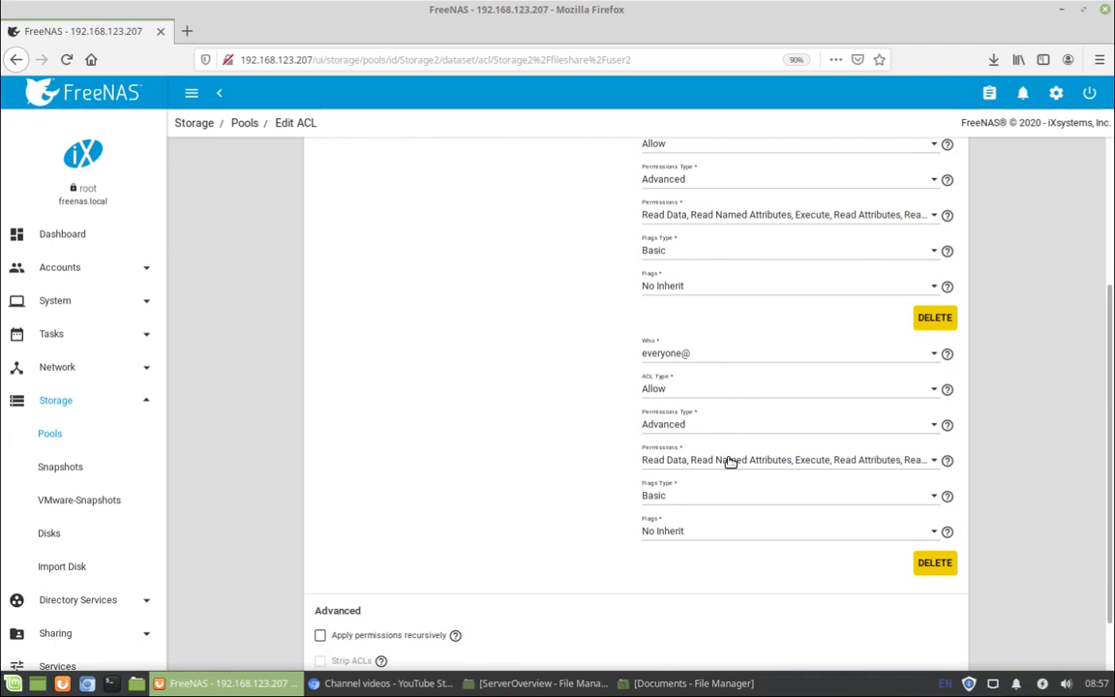
pyautogui.scroll(4, 667, 470)
pyautogui.scroll(3, 609, 319)
pyautogui.scroll(-9, 571, 344)
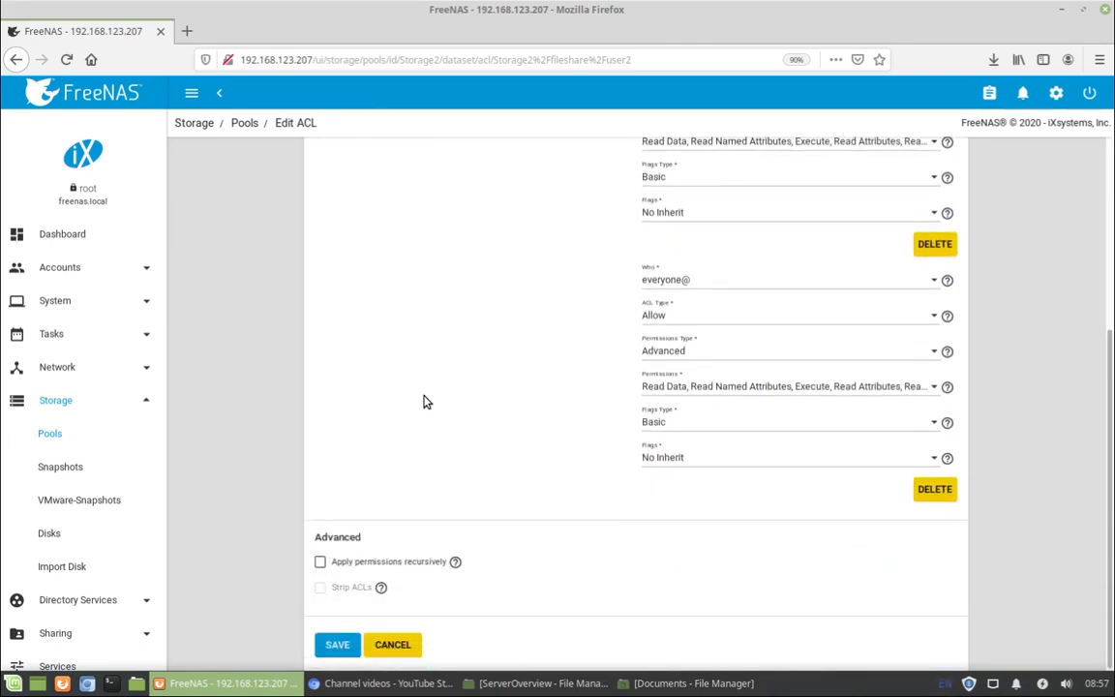
pyautogui.click(325, 644)
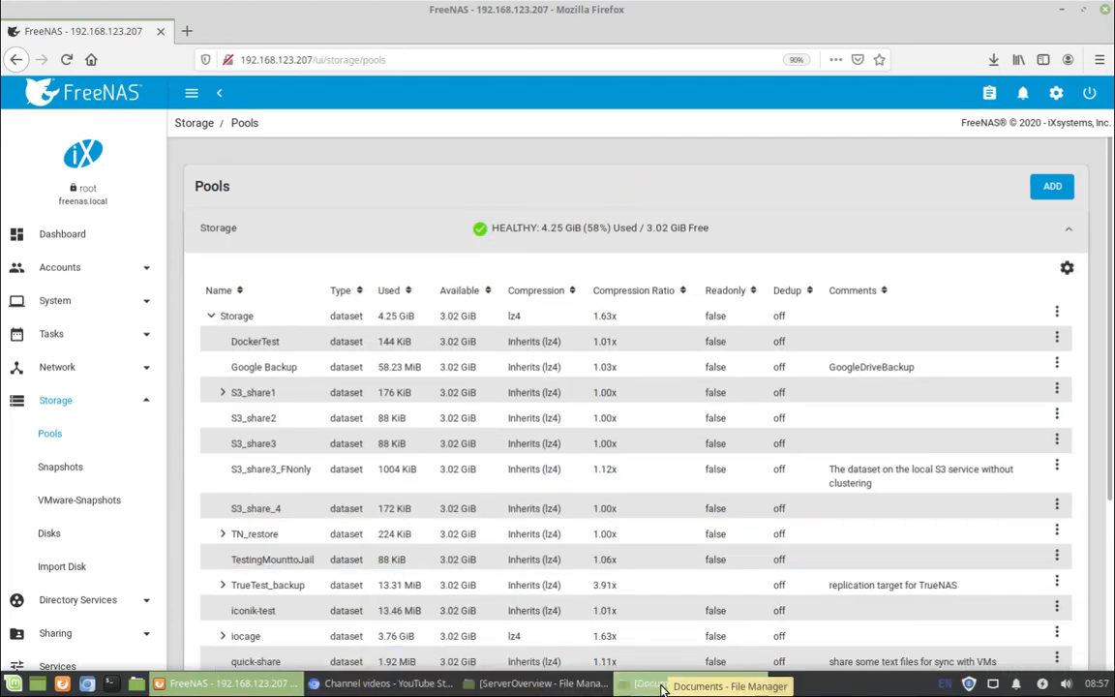
# Open a new File Manager window from the taskbar.
pyautogui.rightClick(662, 688)
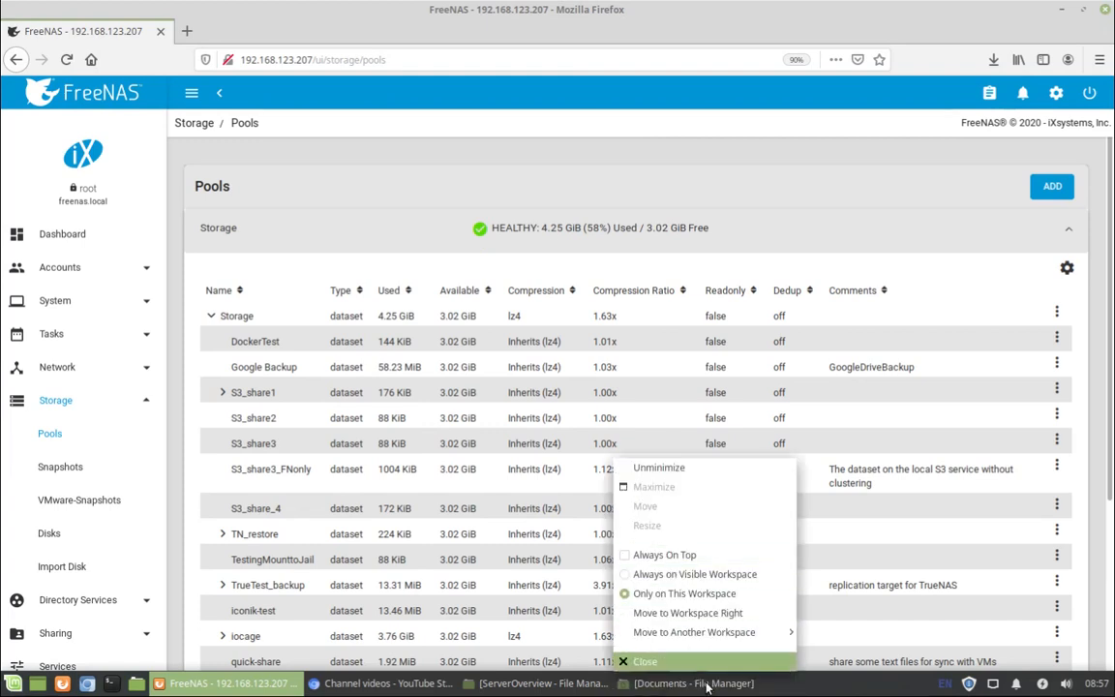
pyautogui.press('Escape')
pyautogui.click(135, 684)
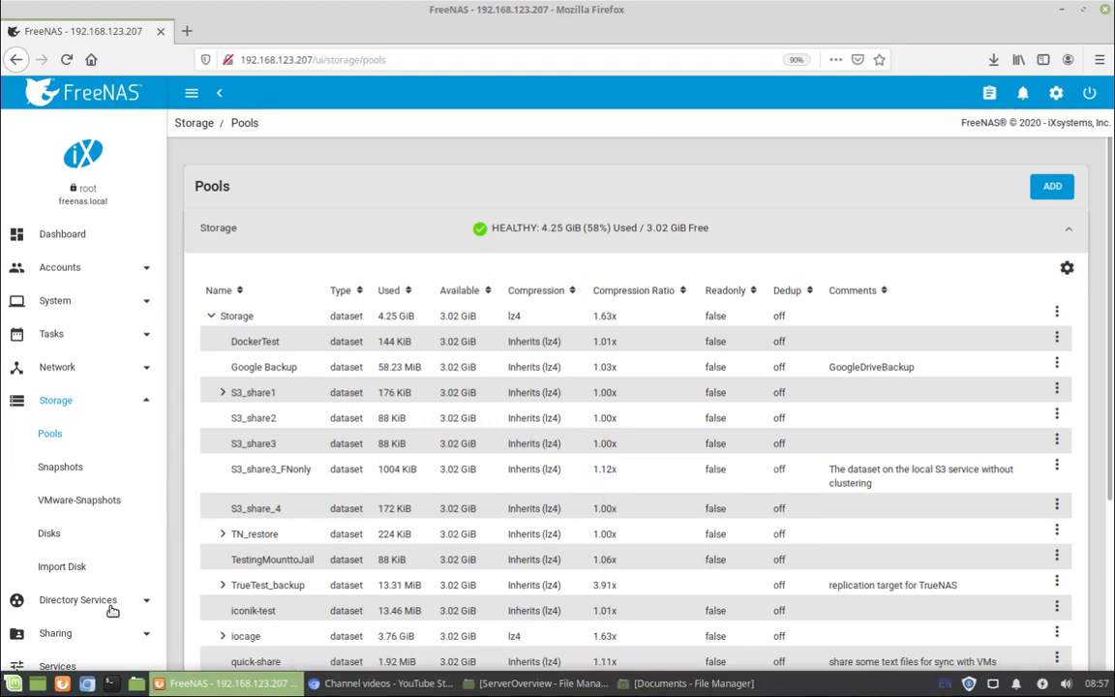
# Replace the folder location with smb://192.168.123.207/nas_test/.
pyautogui.click(221, 55)
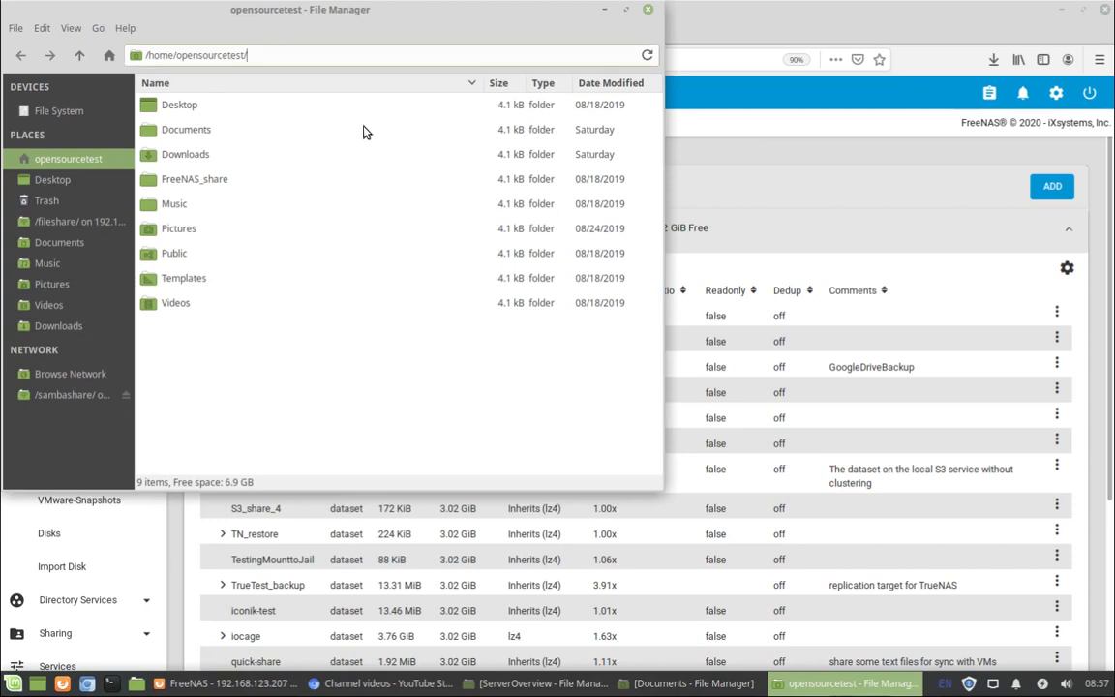
pyautogui.hotkey('ctrl', 'a')
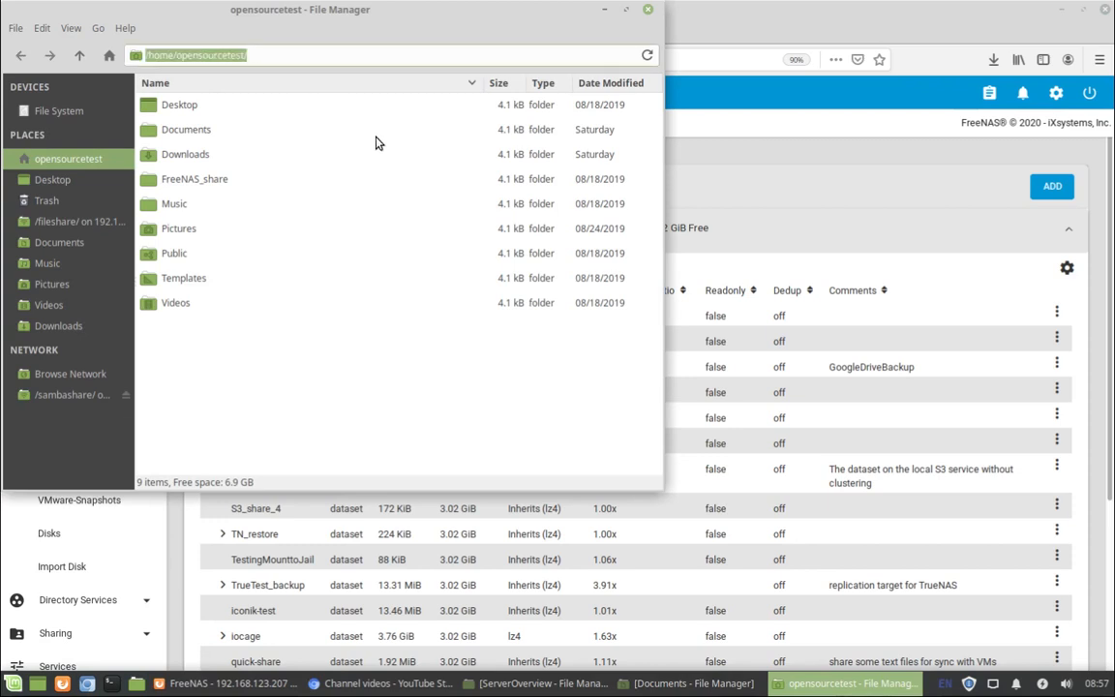
pyautogui.press('BackSpace')
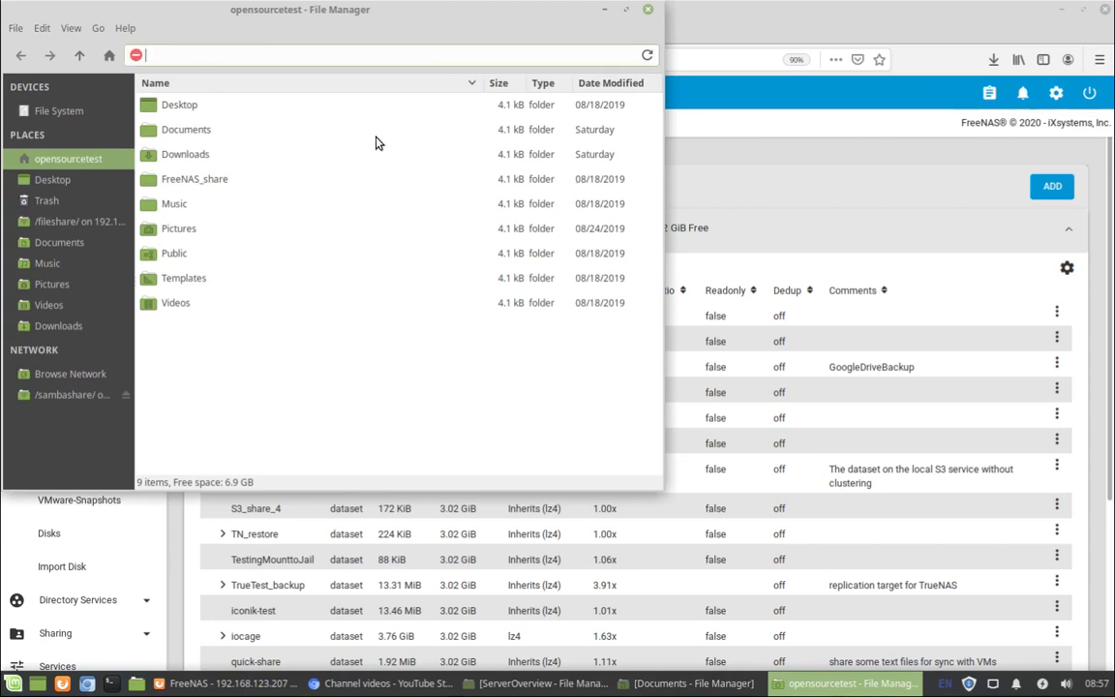
pyautogui.write('smb://192.168.')
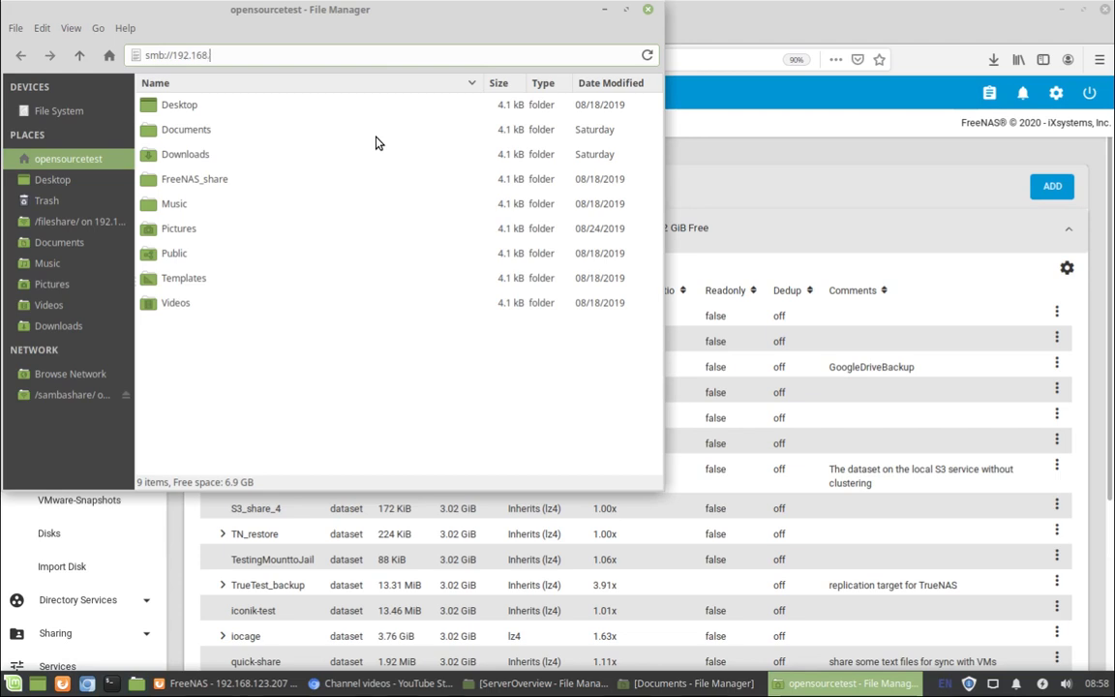
pyautogui.write('123')
pyautogui.write('.207/nas_test/')
# Connect to the share as registered user nas_test with its password, forgetting it immediately.
pyautogui.press('Return')
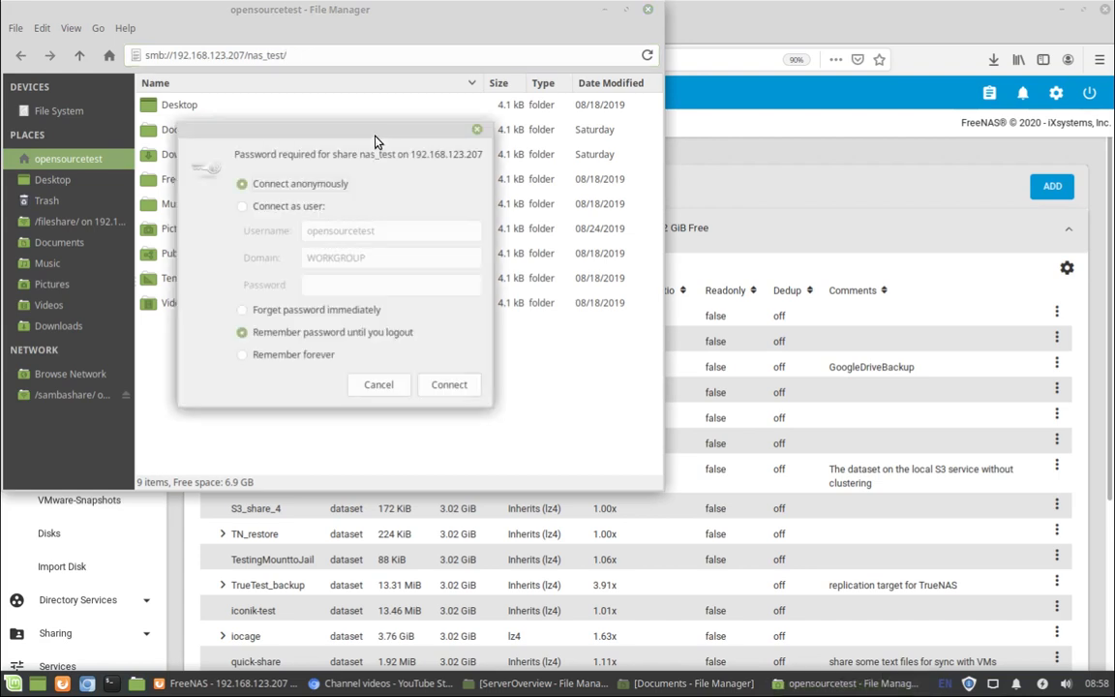
pyautogui.click(283, 209)
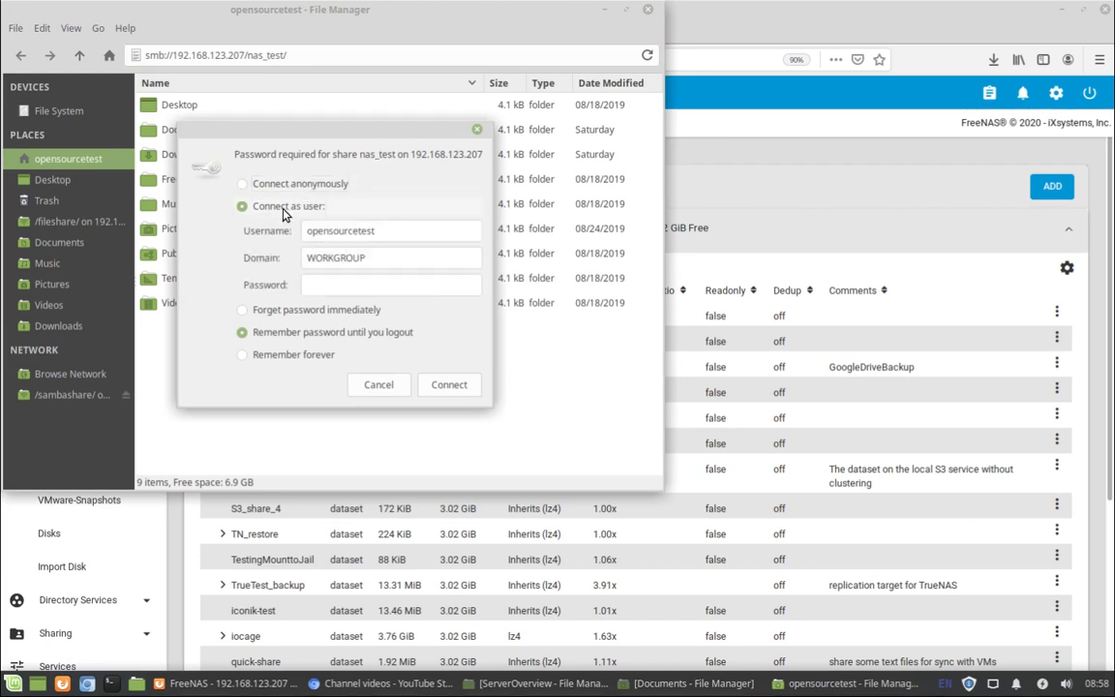
pyautogui.moveTo(391, 230); pyautogui.dragTo(245, 210)
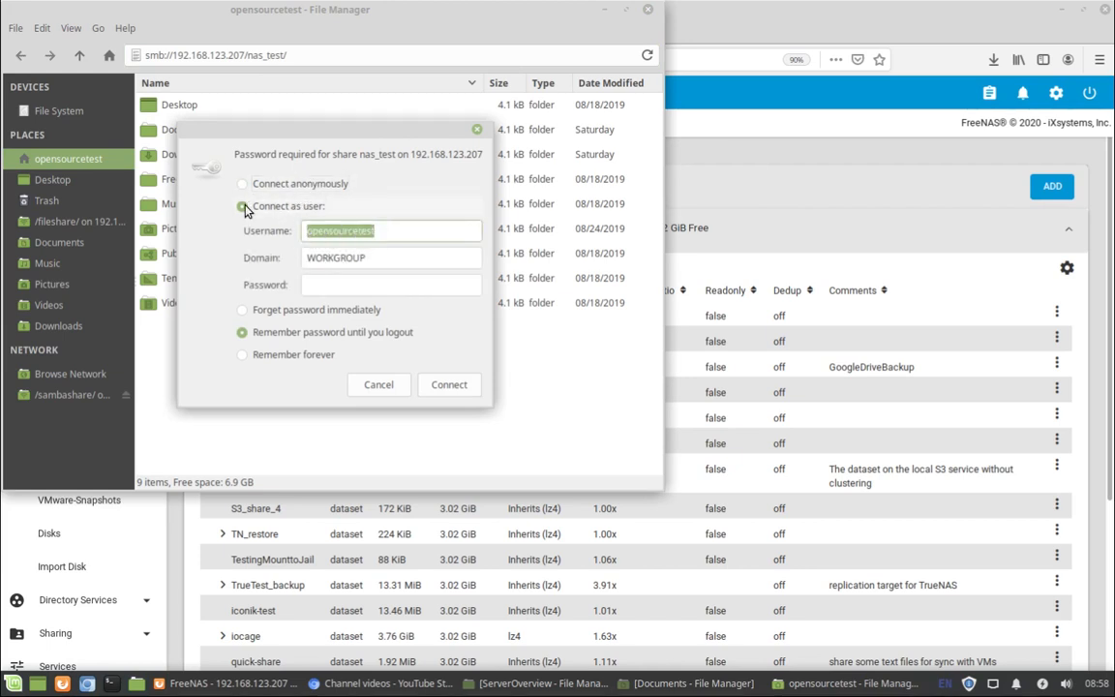
pyautogui.write('n')
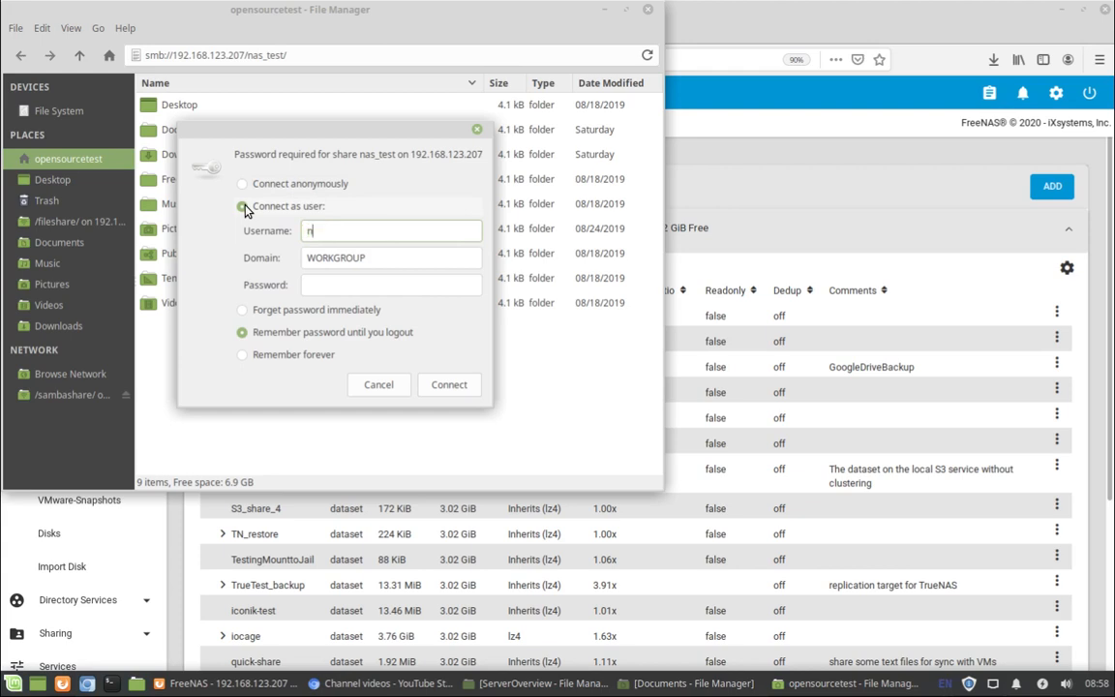
pyautogui.write('as_test')
pyautogui.press('Tab')
pyautogui.press('Tab')
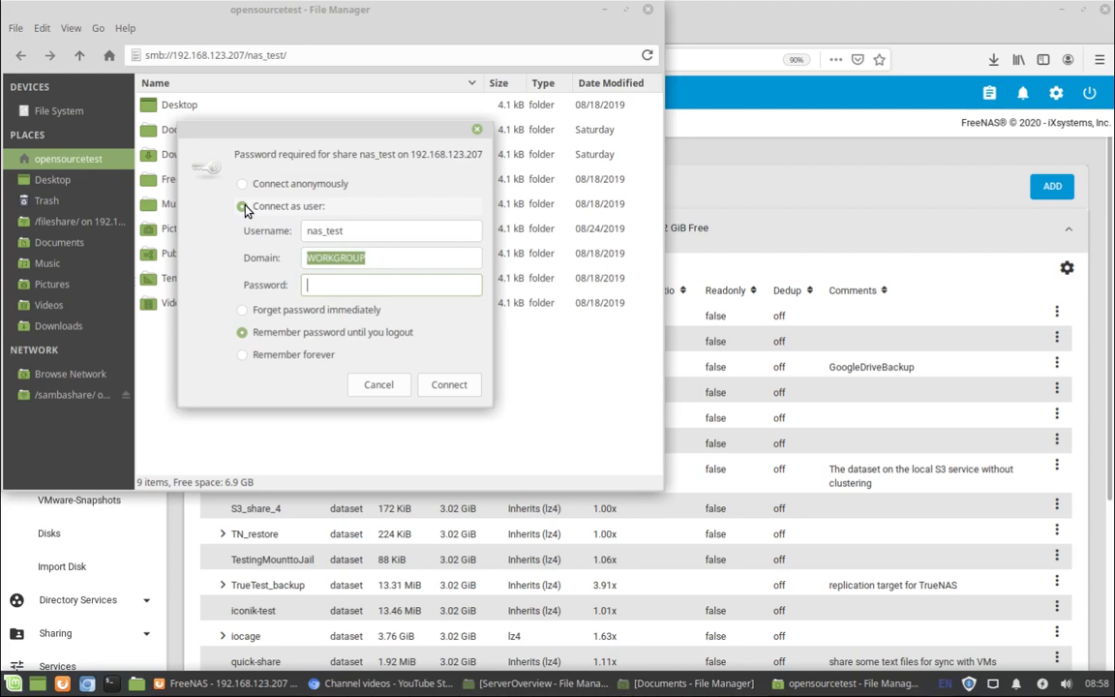
pyautogui.write('••••••••')
pyautogui.click(309, 309)
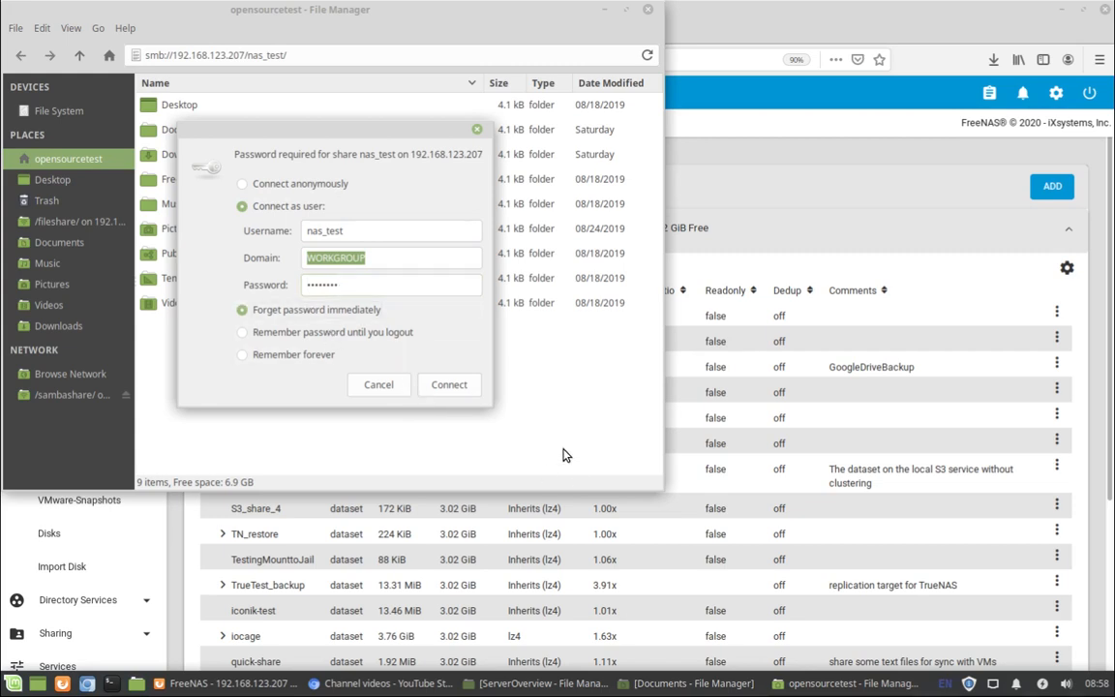
pyautogui.click(449, 385)
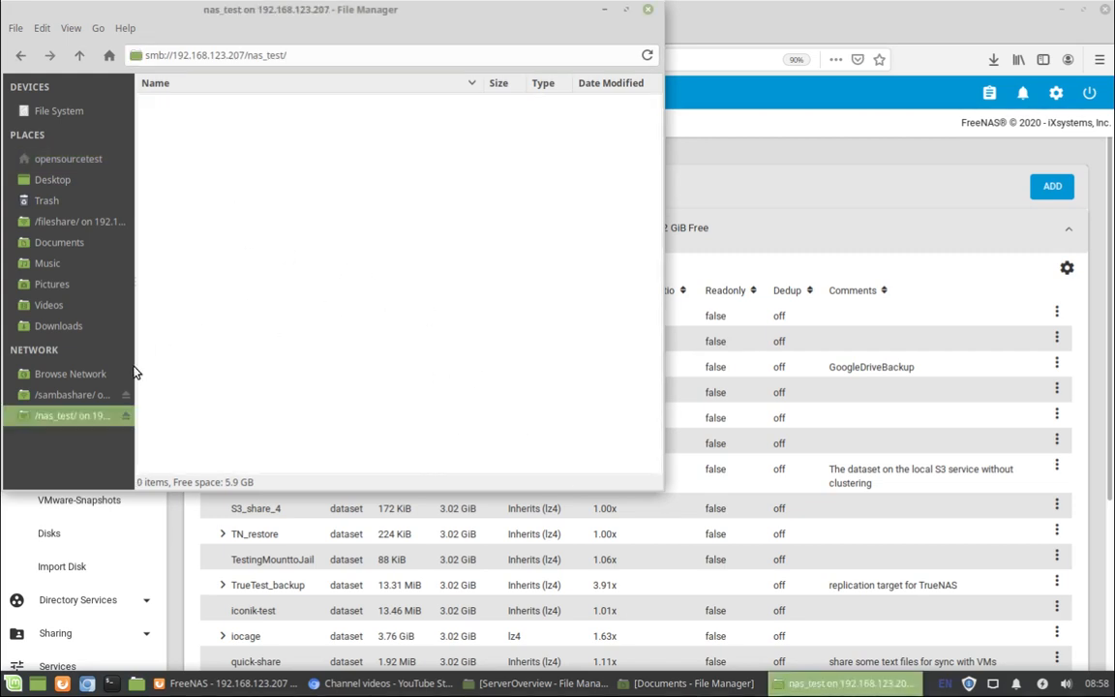
# Bookmark the mounted nas_test share in Places and open the bookmark.
pyautogui.rightClick(89, 418)
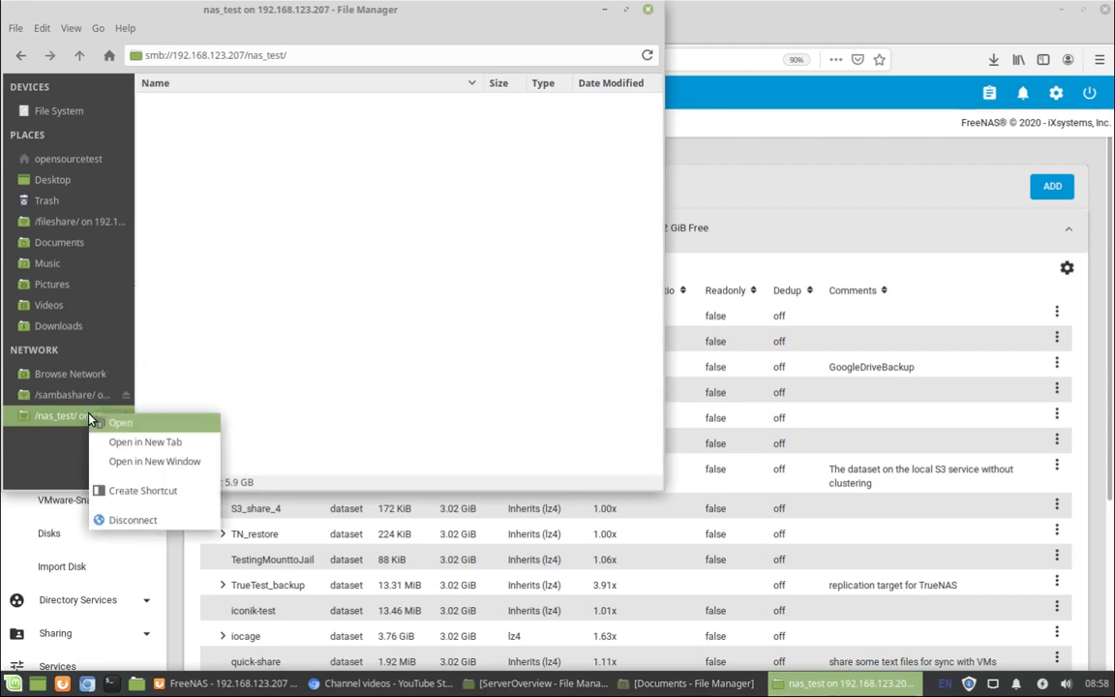
pyautogui.click(124, 493)
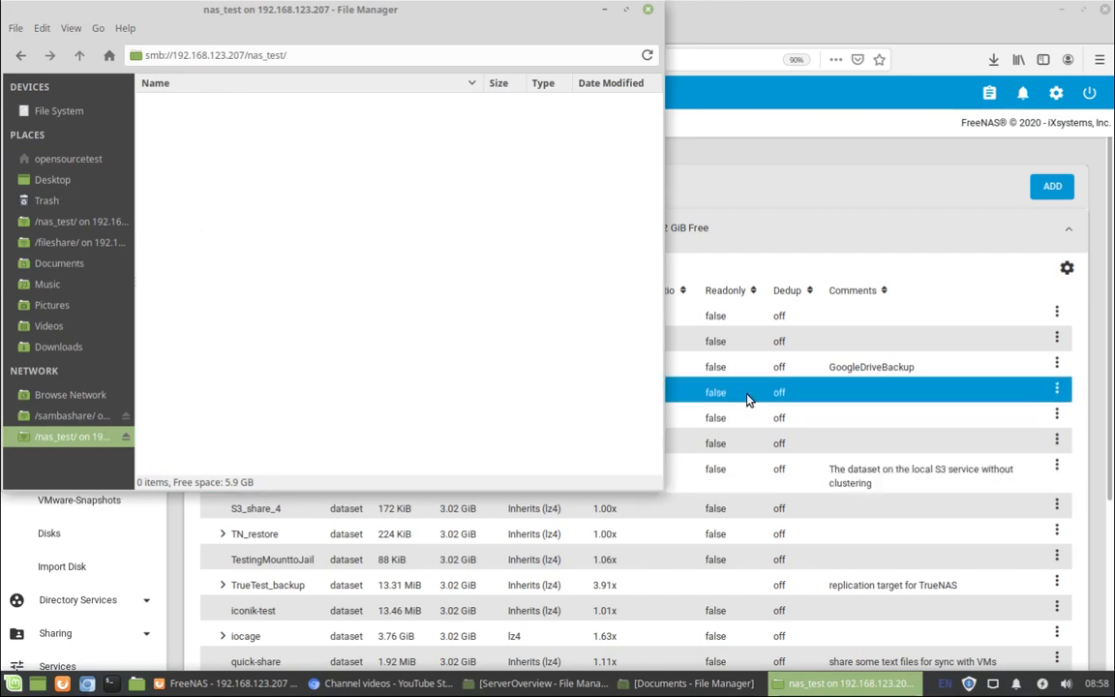
pyautogui.click(43, 221)
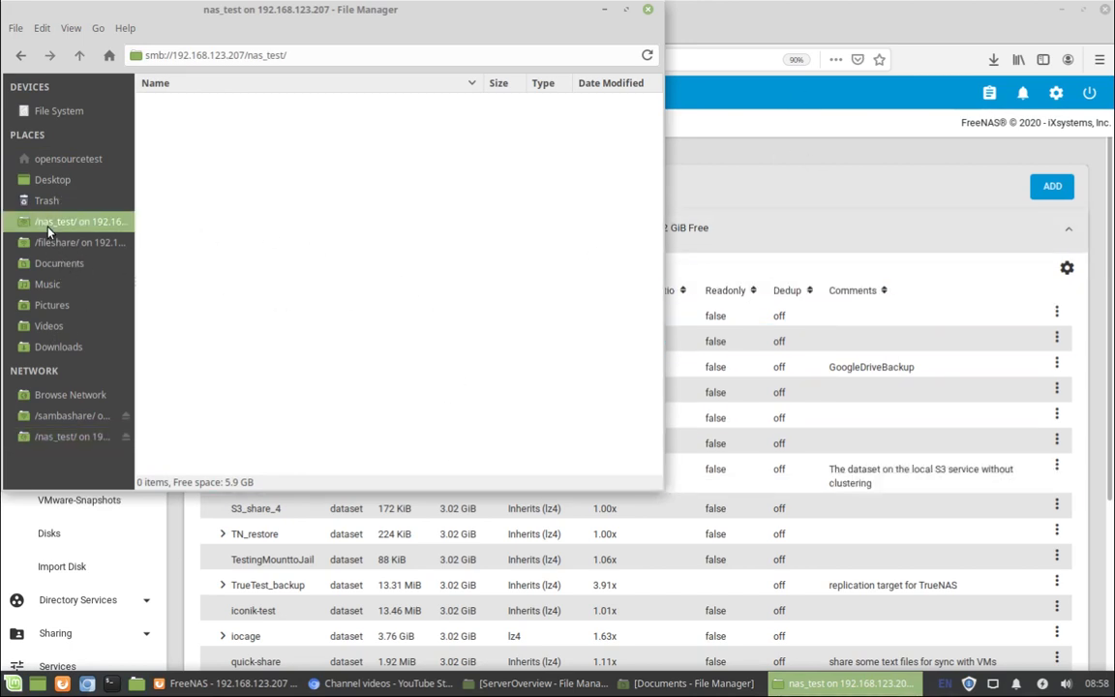
# Create a new folder named test inside the nas_test share.
pyautogui.rightClick(242, 162)
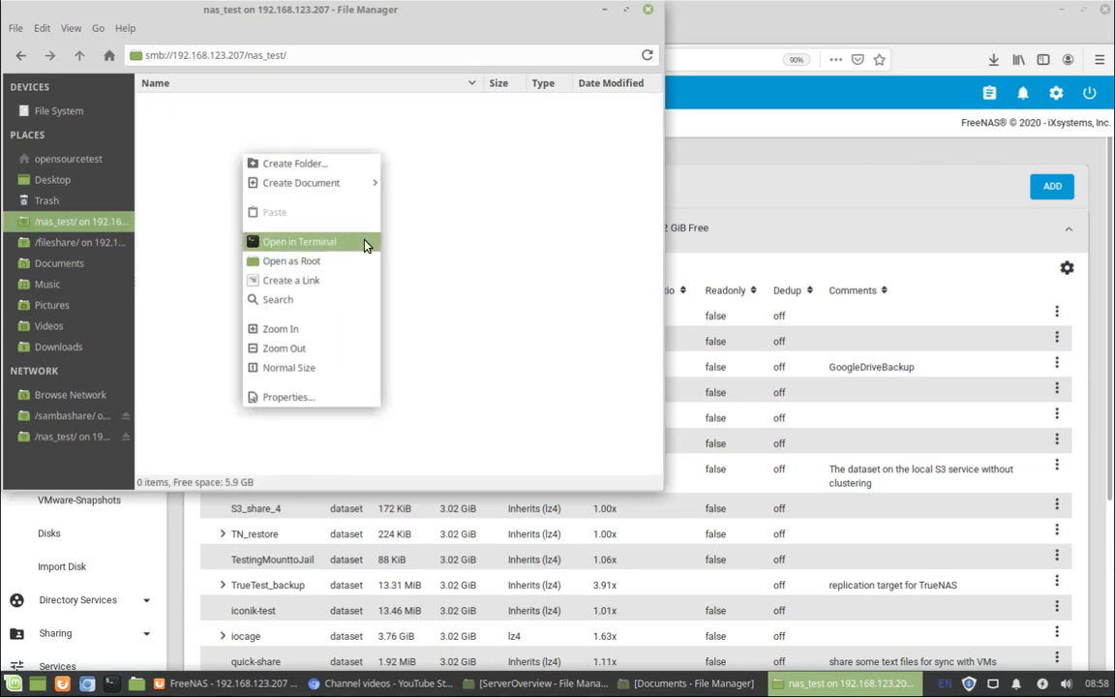
pyautogui.click(316, 164)
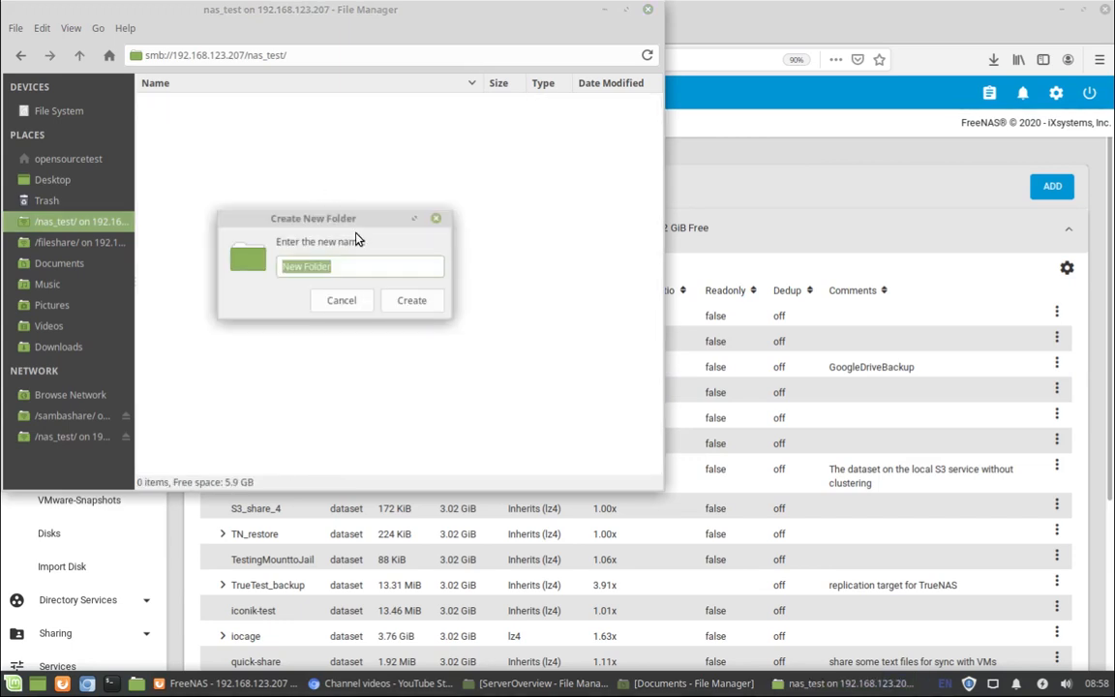
pyautogui.write('test')
pyautogui.press('Return')
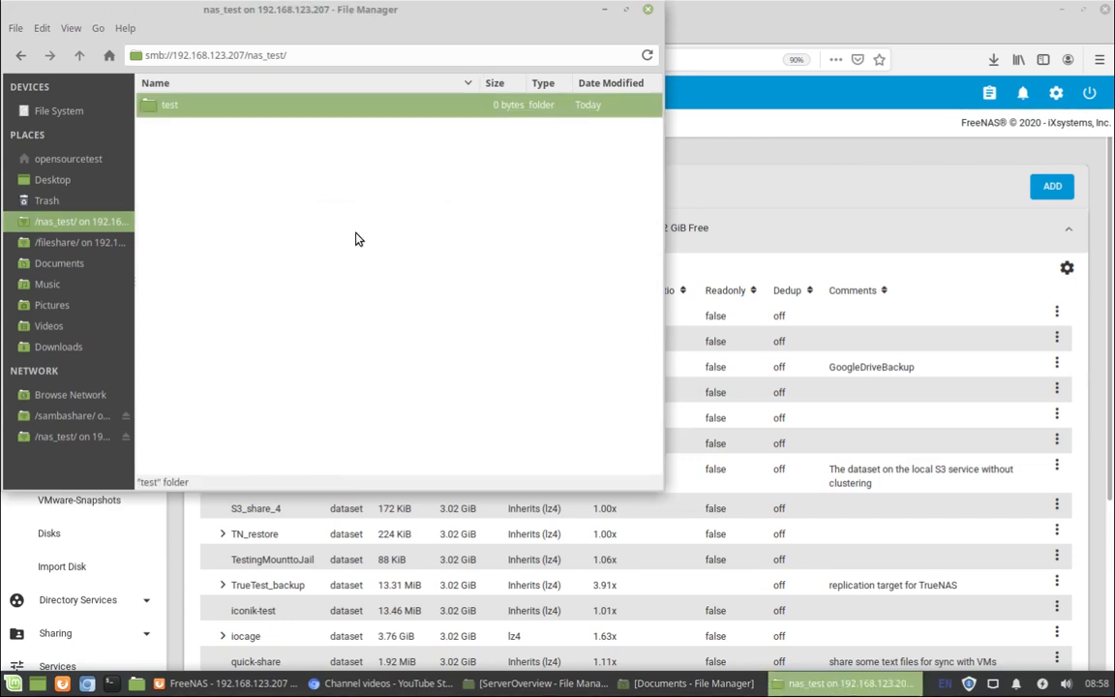
pyautogui.click(294, 124)
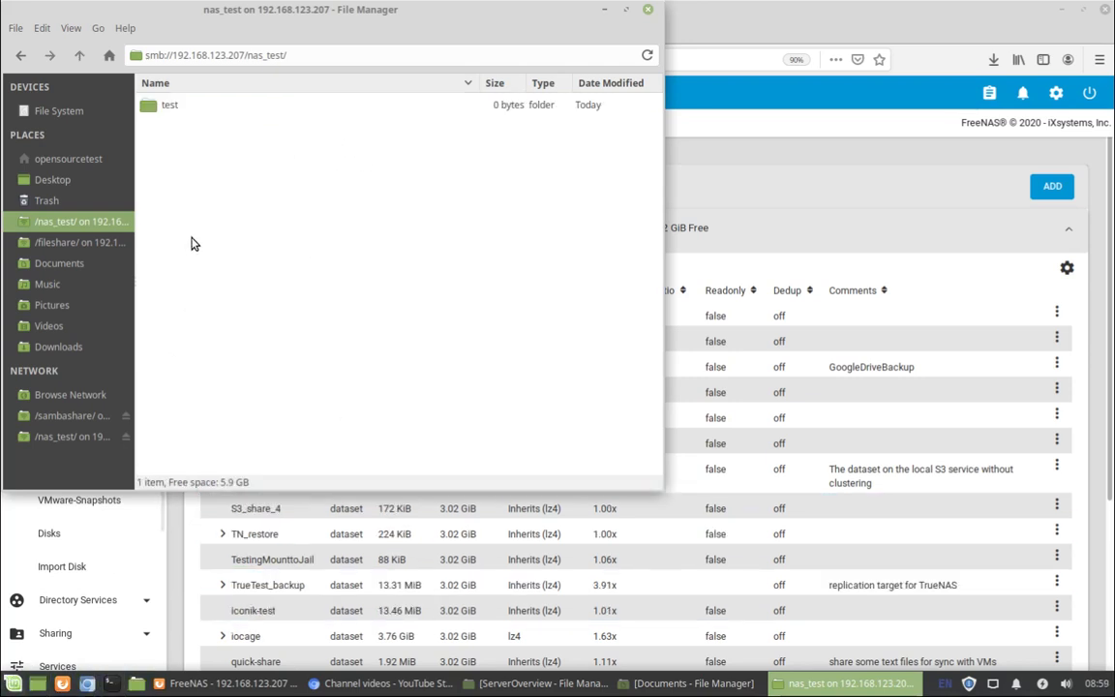
pyautogui.click(171, 109)
pyautogui.click(187, 174)
# Copy beach-clear-sky-dawn-1032650.jpg and beach-calm-clouds-457882.jpg from Pictures into the nas_test share.
pyautogui.rightClick(55, 304)
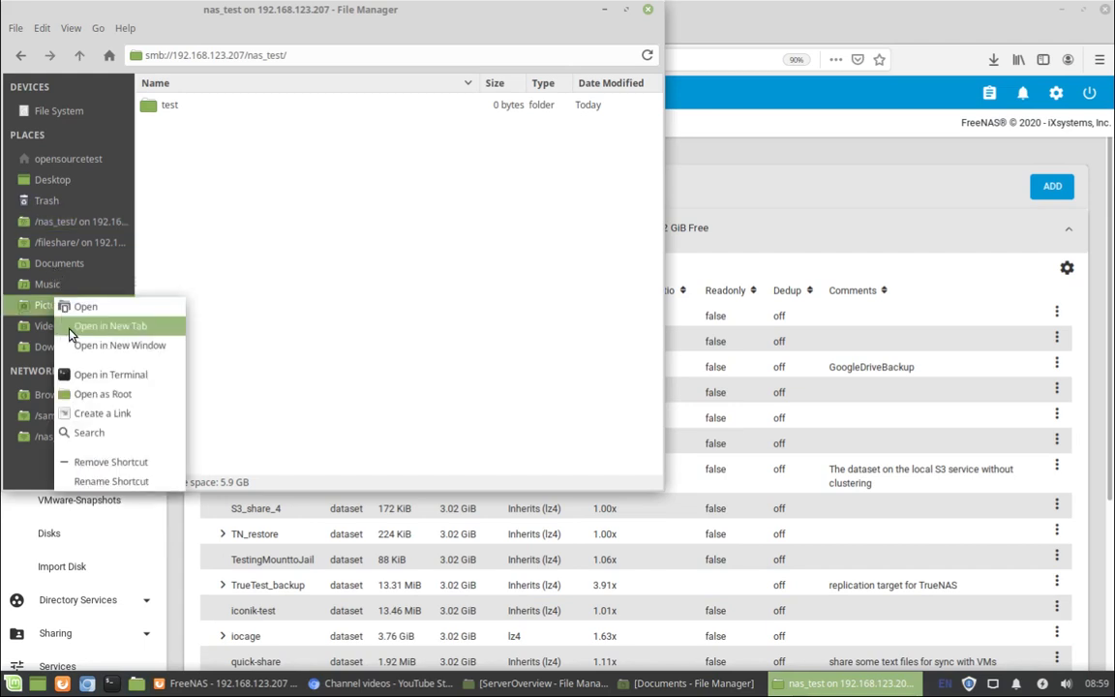
pyautogui.click(76, 341)
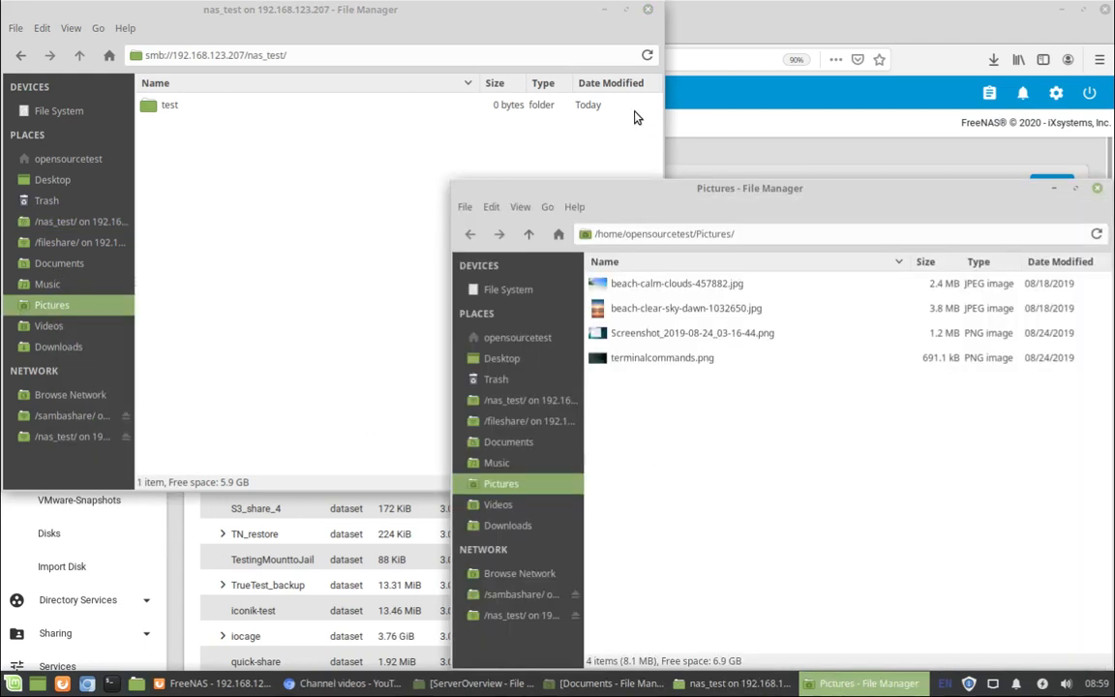
pyautogui.click(648, 310)
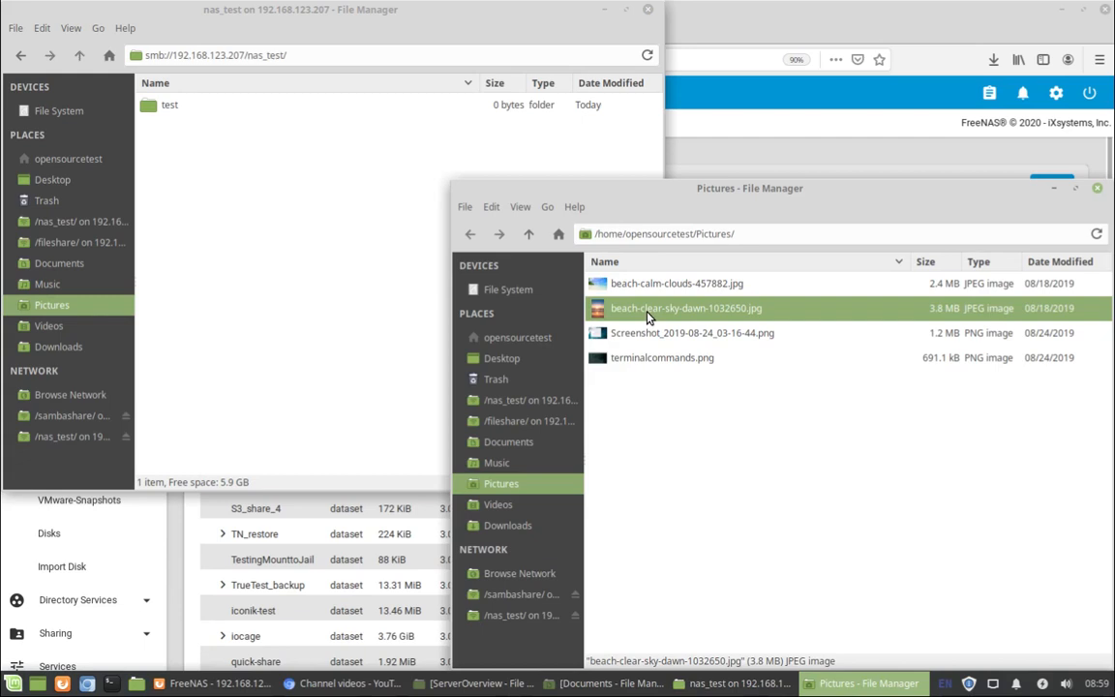
pyautogui.keyDown('shift'); pyautogui.click(654, 284); pyautogui.keyUp('shift')
pyautogui.moveTo(654, 284); pyautogui.dragTo(200, 165)
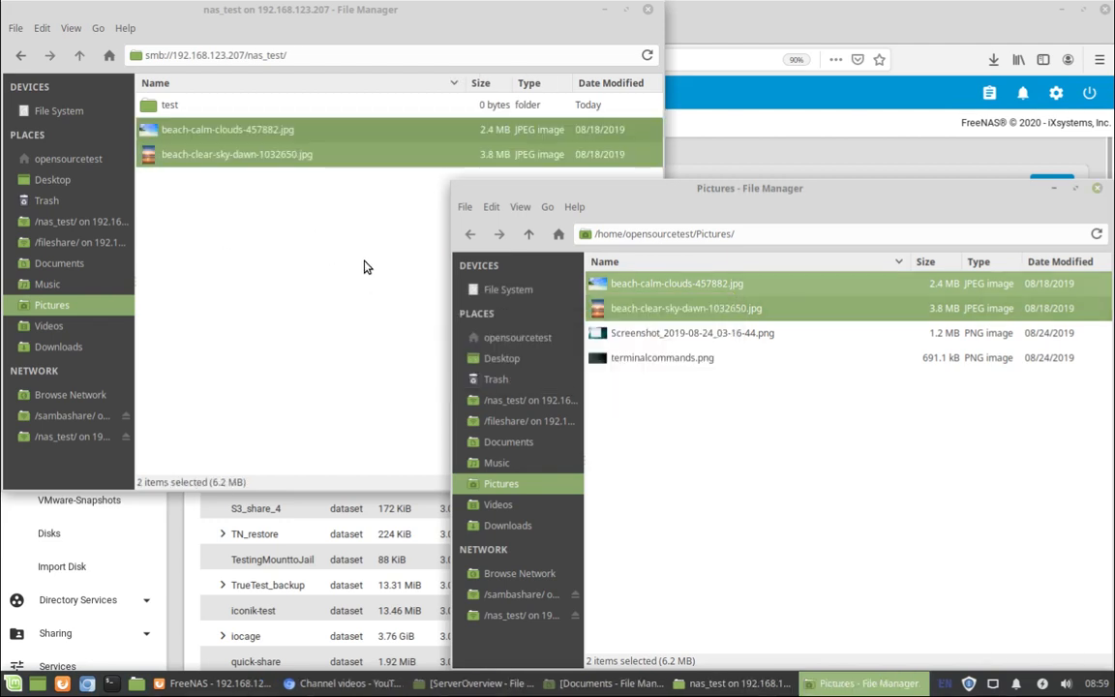
# Preview the copied beach-clear-sky-dawn-1032650.jpg to confirm it opens, then return to FreeNAS.
pyautogui.click(366, 266)
pyautogui.click(244, 157)
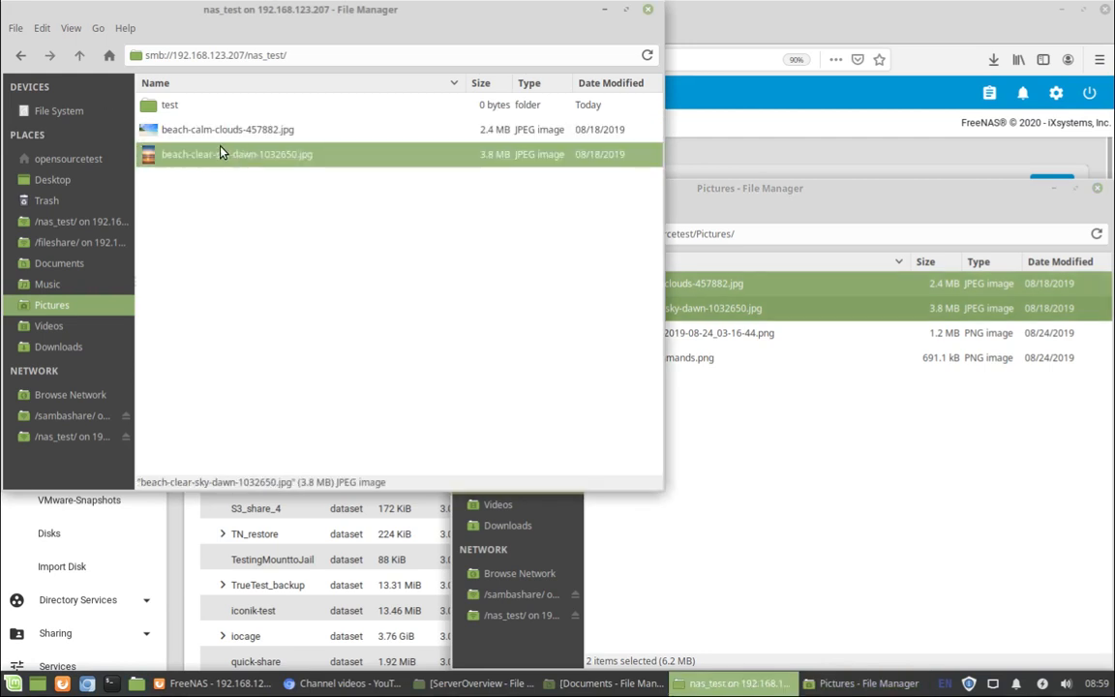
pyautogui.doubleClick(220, 153)
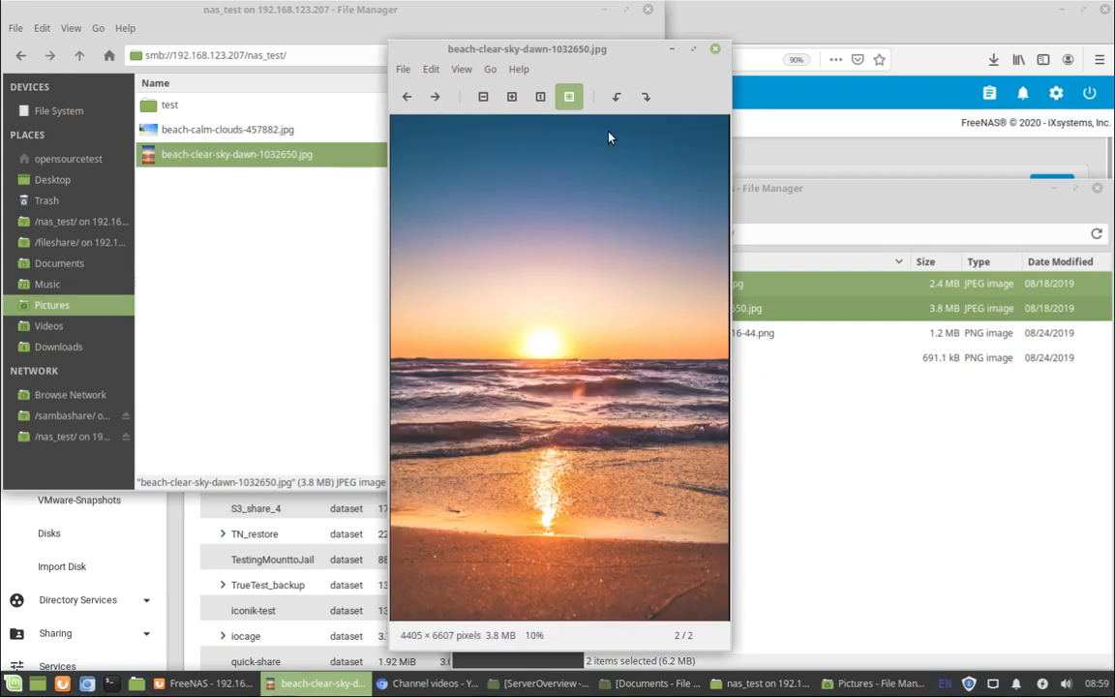
pyautogui.click(715, 48)
pyautogui.click(415, 279)
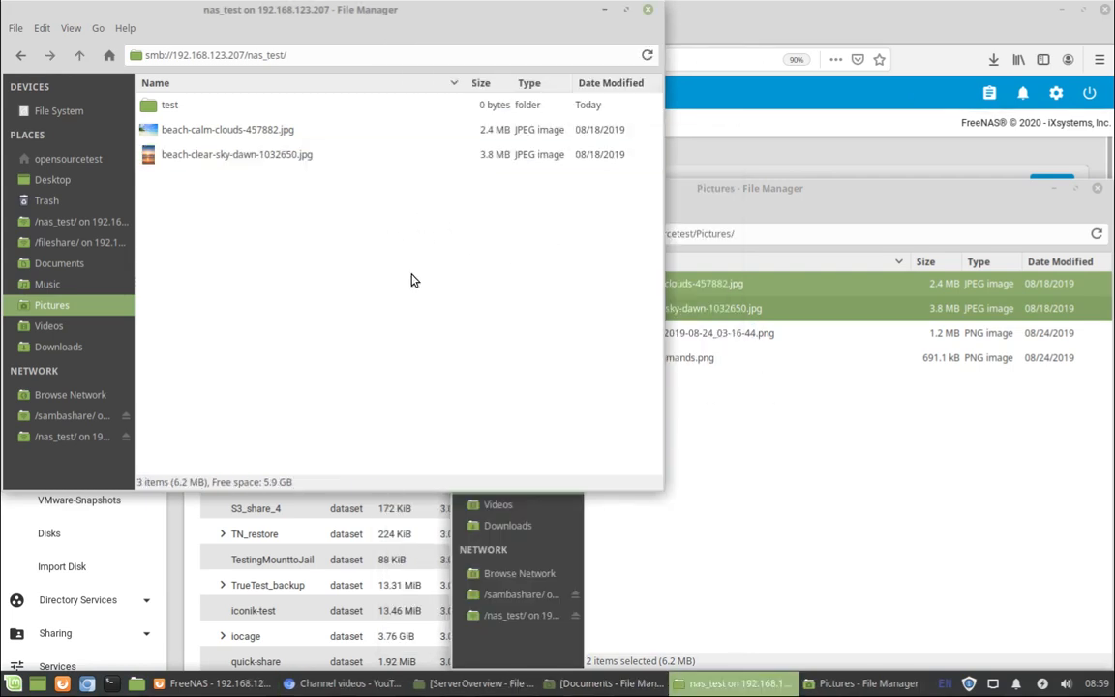
pyautogui.click(678, 164)
pyautogui.scroll(-3, 113, 474)
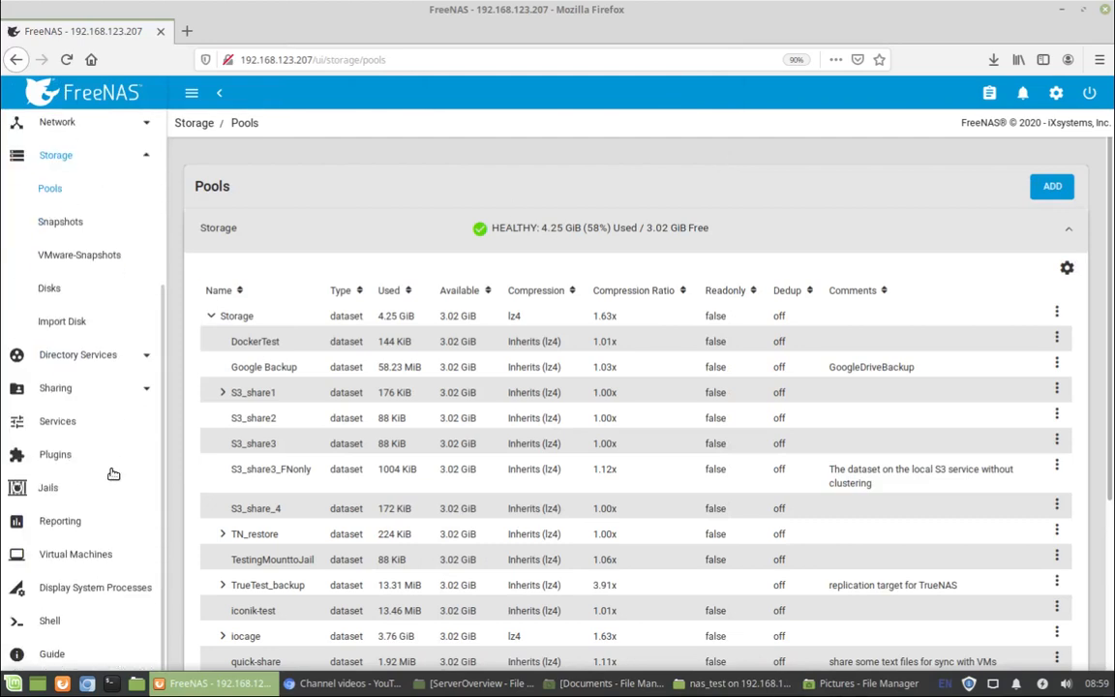
# In the FreeNAS Shell, change into /mnt/Storage2/fileshare/.
pyautogui.click(68, 621)
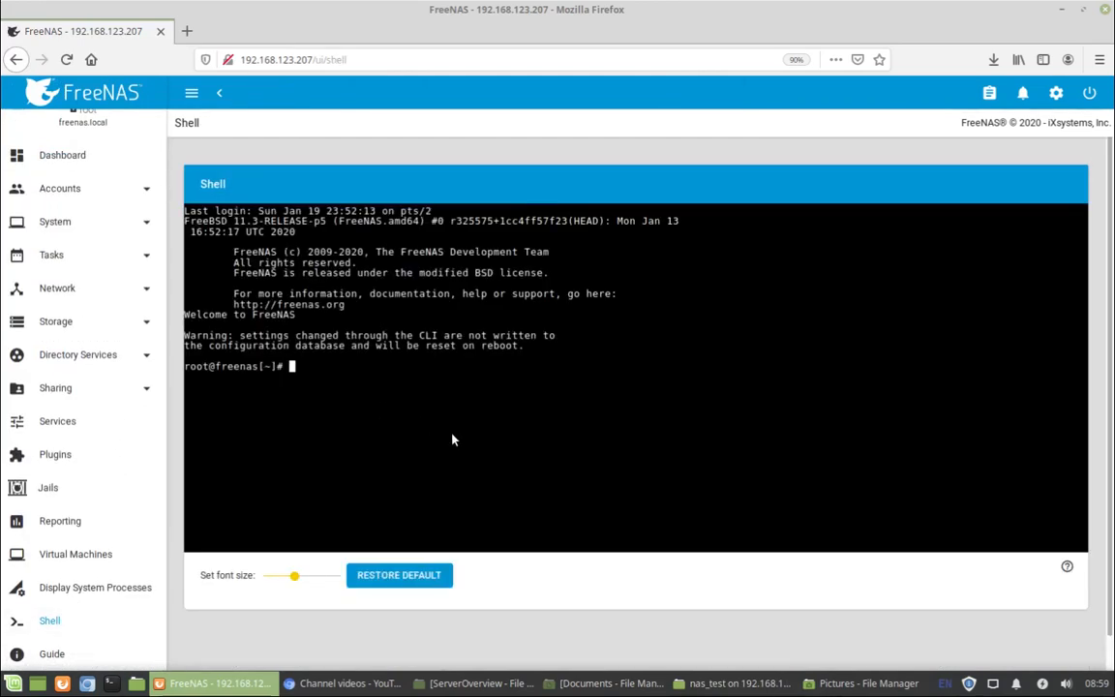
pyautogui.write('cd /mnt/Storgra')
pyautogui.press('BackSpace')
pyautogui.press('BackSpace')
pyautogui.press('BackSpace')
pyautogui.write('age')
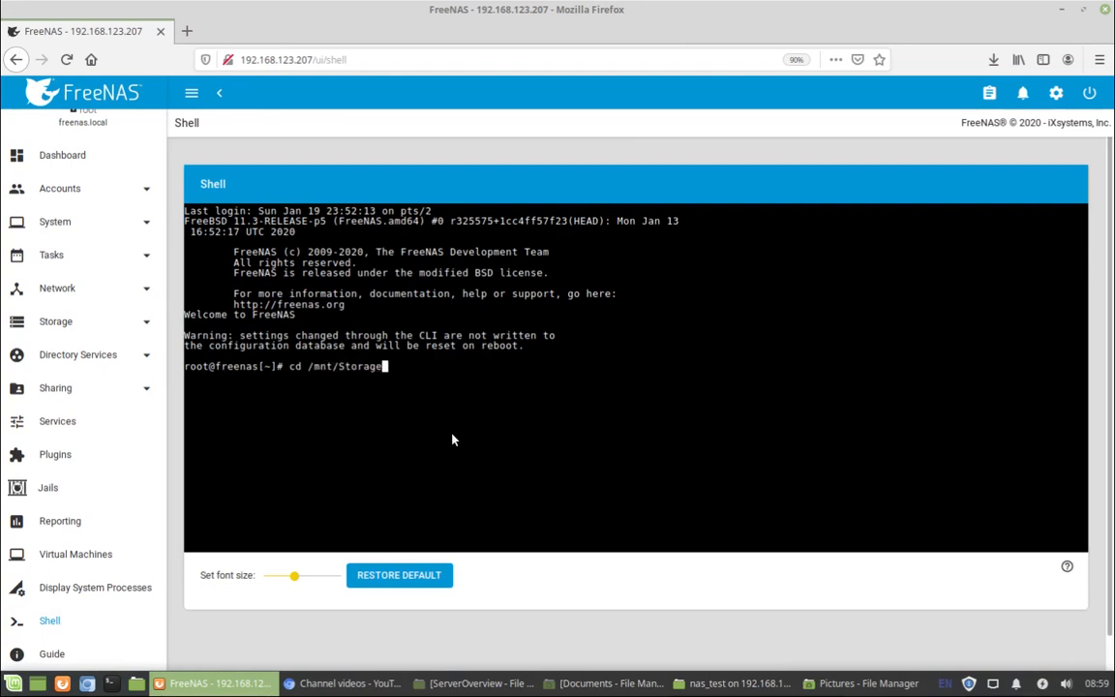
pyautogui.write('2/n')
pyautogui.press('BackSpace')
pyautogui.write('f')
pyautogui.press('Tab')
pyautogui.write('user')
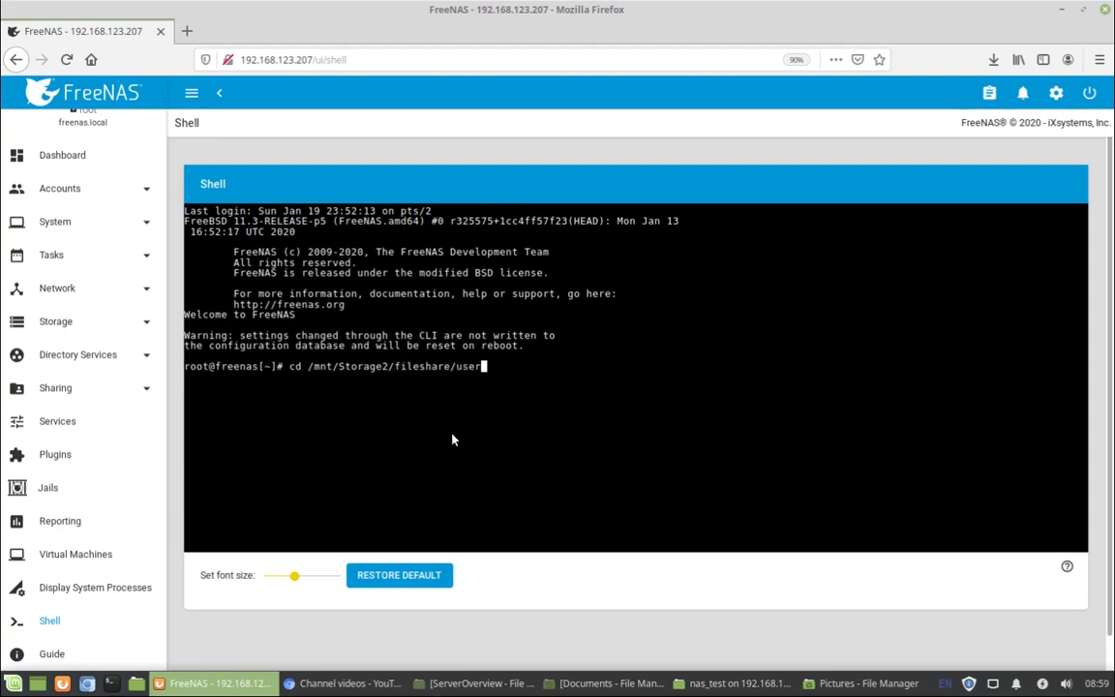
pyautogui.press('BackSpace')
pyautogui.press('BackSpace')
pyautogui.press('BackSpace')
pyautogui.press('BackSpace')
pyautogui.press('Return')
# List fileshare, then cd into user2 and list its beach JPEGs and test folder.
pyautogui.write('ls')
pyautogui.press('Return')
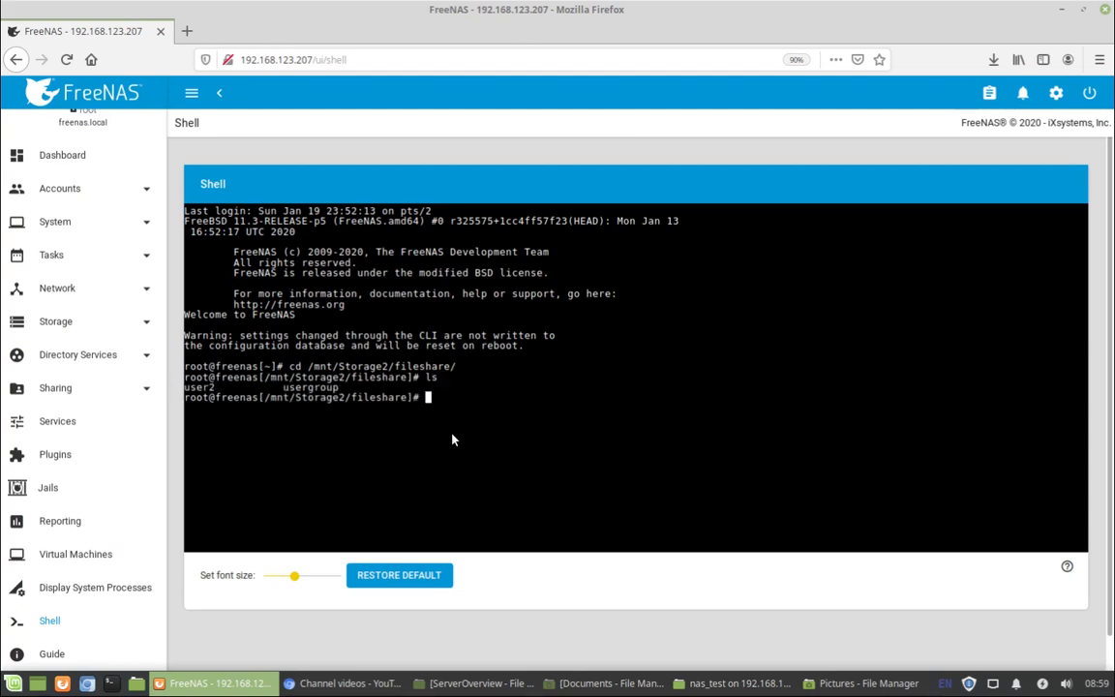
pyautogui.write('cd user')
pyautogui.write('2')
pyautogui.press('Return')
pyautogui.write('ls')
pyautogui.press('Return')
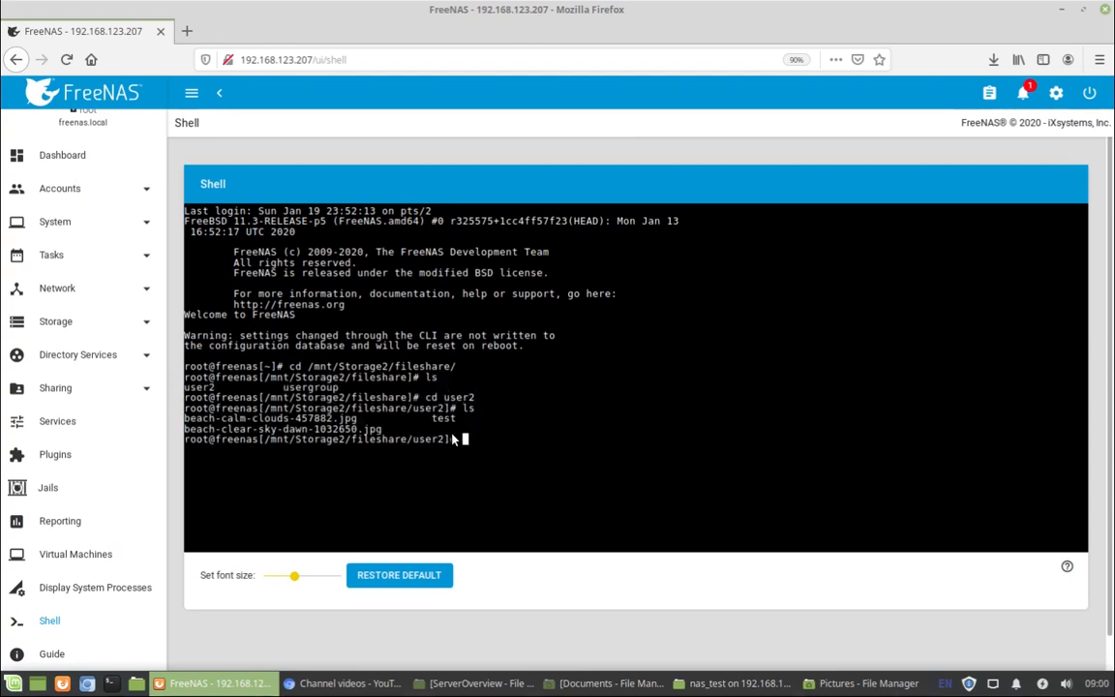
pyautogui.write('cd')
pyautogui.press('BackSpace')
pyautogui.press('BackSpace')
pyautogui.press('BackSpace')
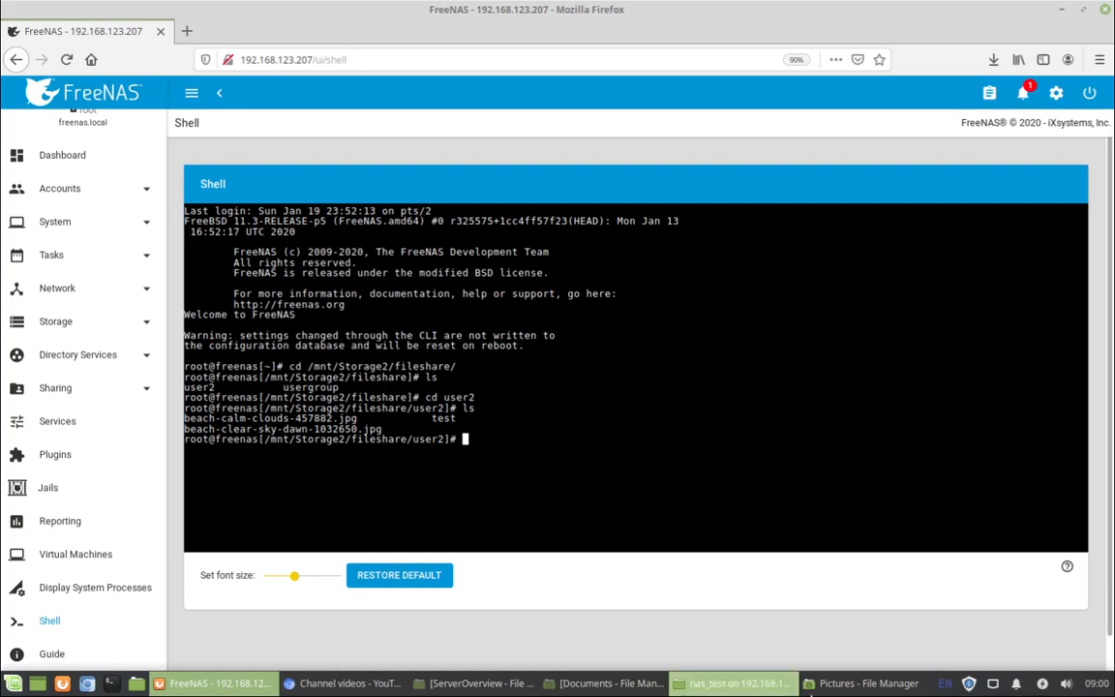
pyautogui.click(864, 683)
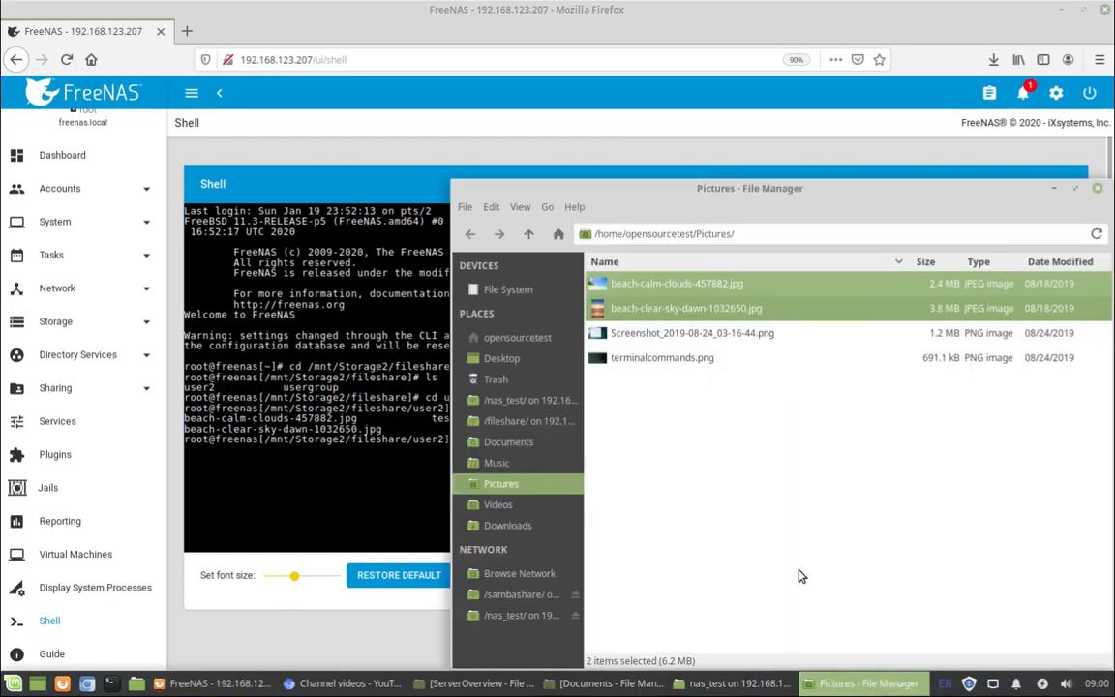
# Bring the nas_test share window forward, showing the test folder and both beach JPEGs.
pyautogui.click(733, 683)
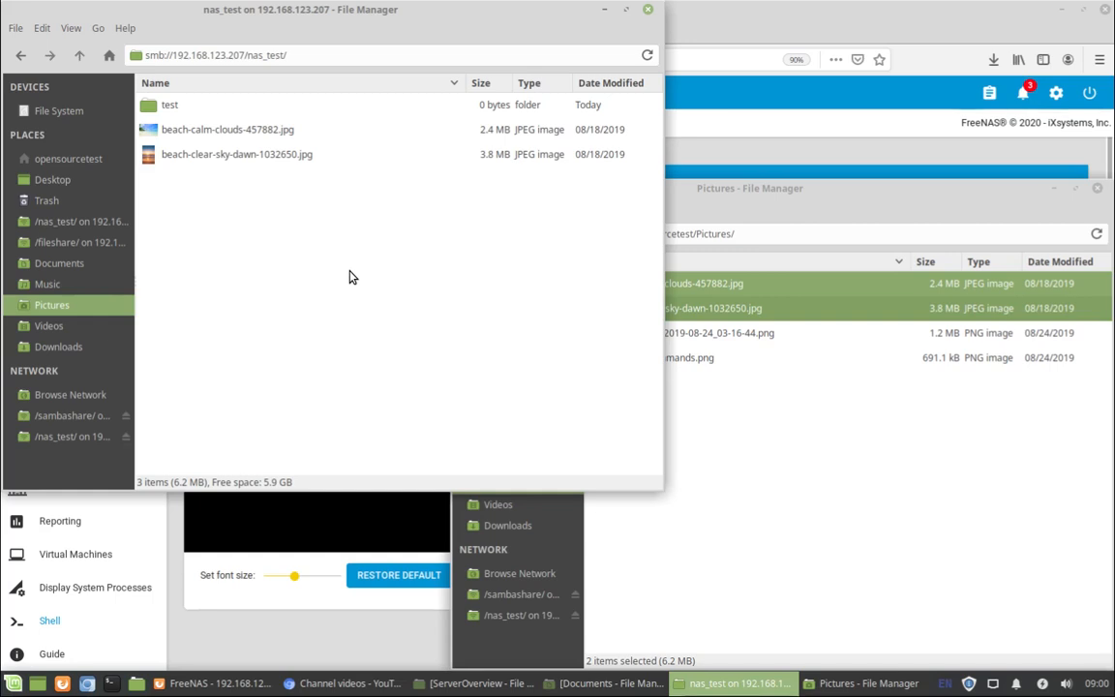
# Eject nas_test, then reopen it from the freenas server under Browse Network as a named user.
pyautogui.click(127, 438)
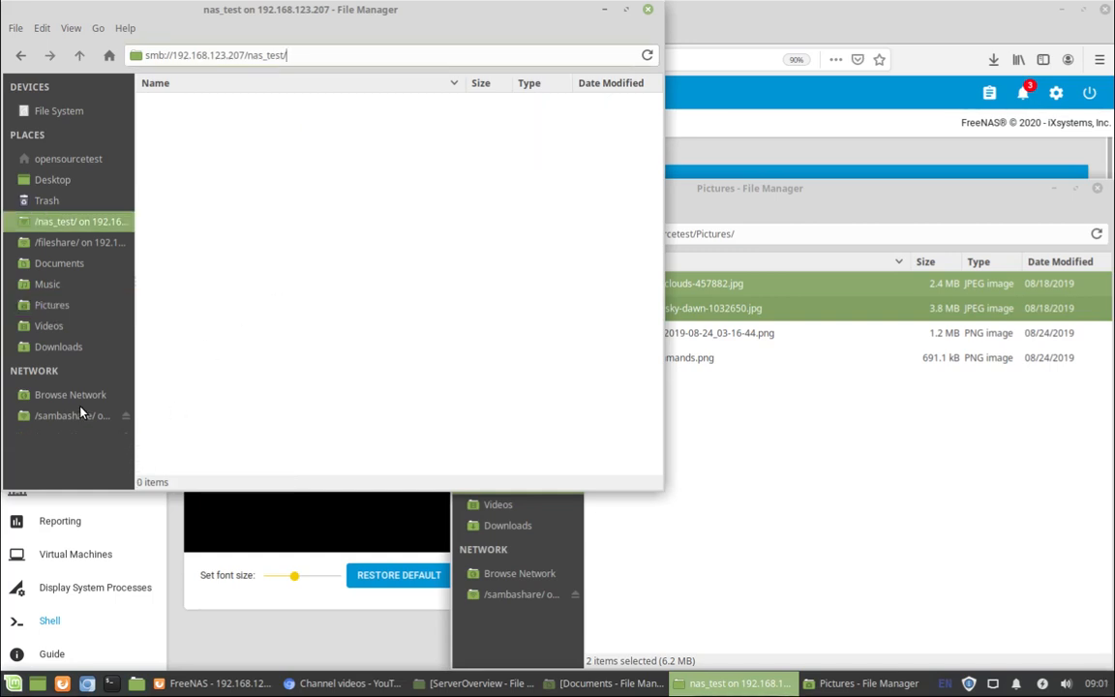
pyautogui.click(80, 415)
pyautogui.click(76, 395)
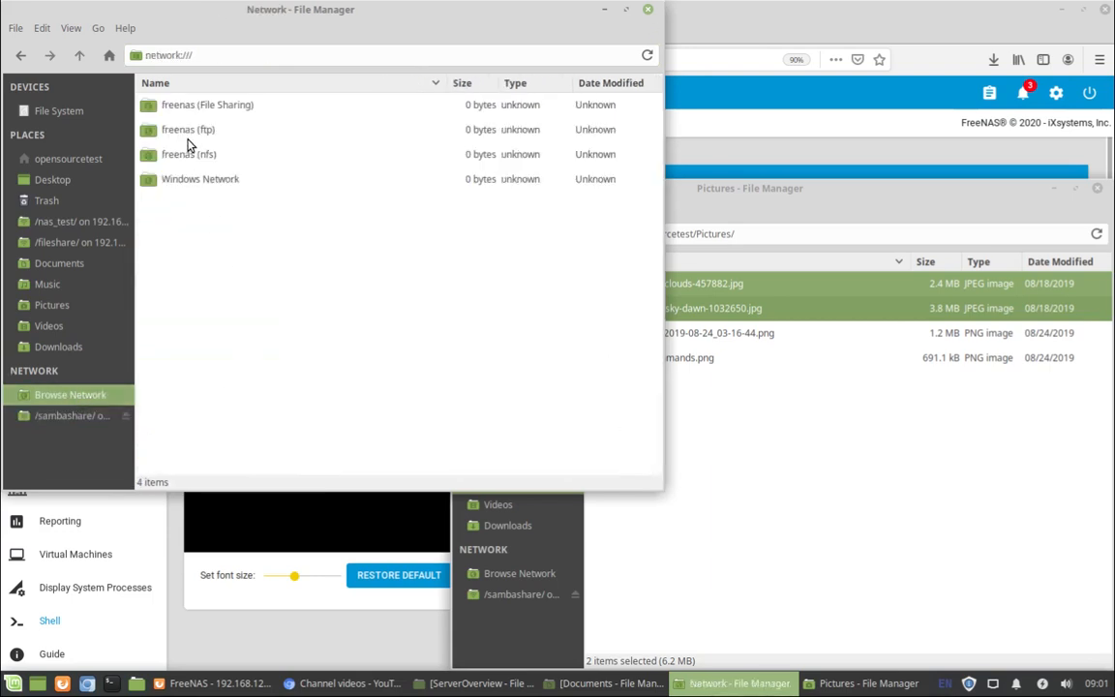
pyautogui.click(185, 109)
pyautogui.doubleClick(187, 109)
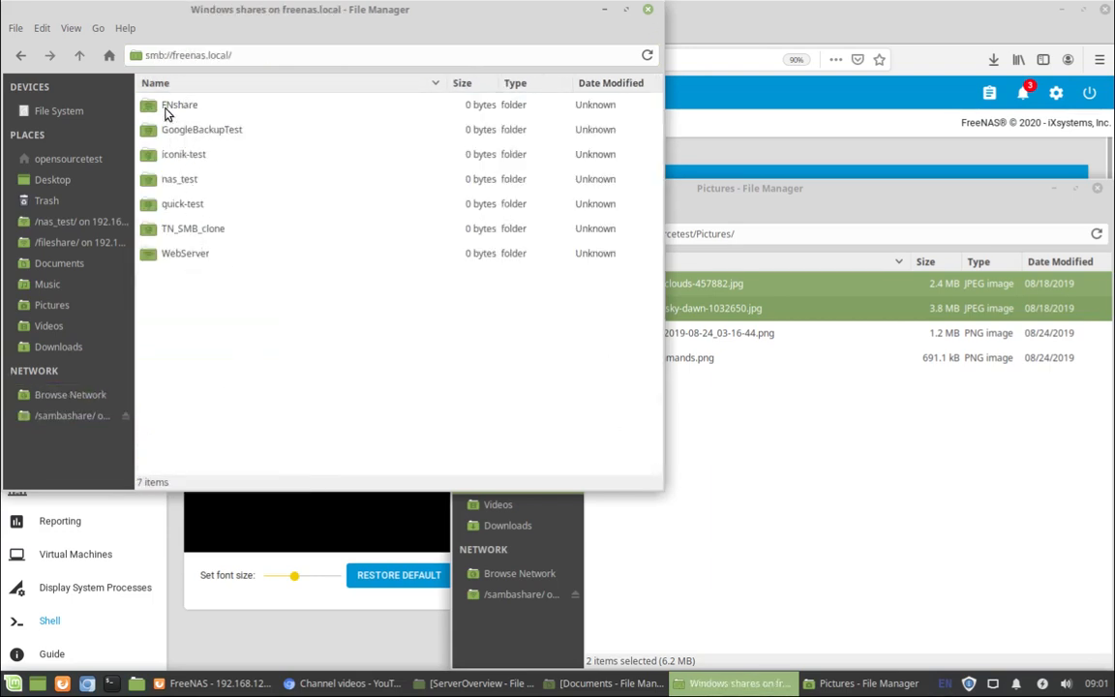
pyautogui.doubleClick(174, 179)
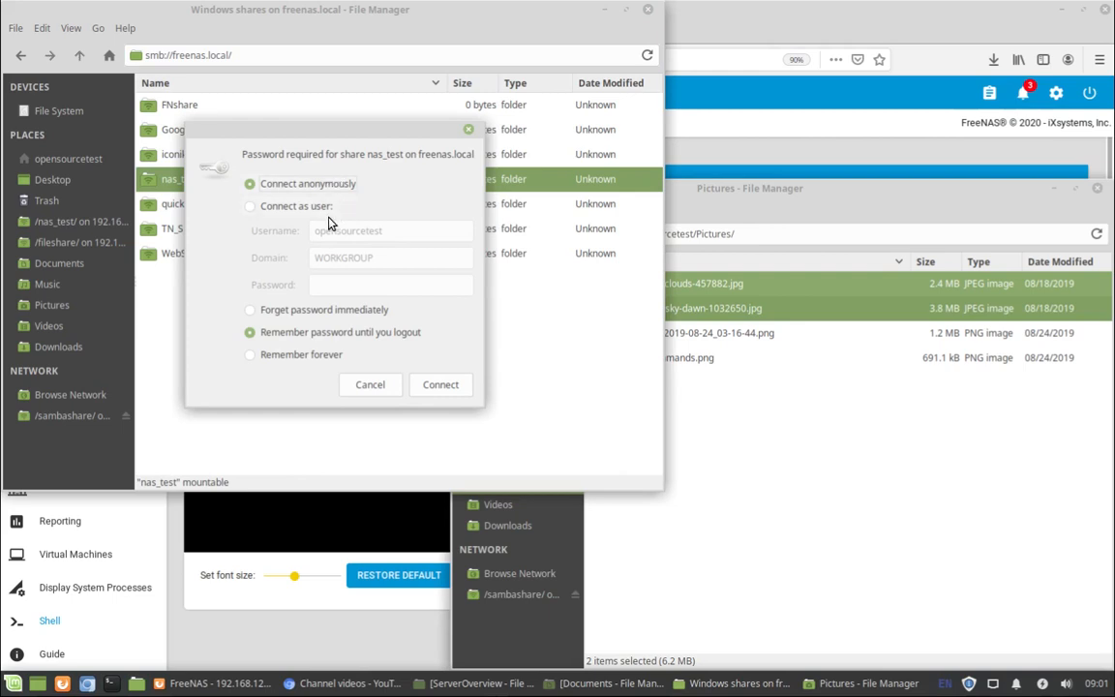
pyautogui.click(308, 206)
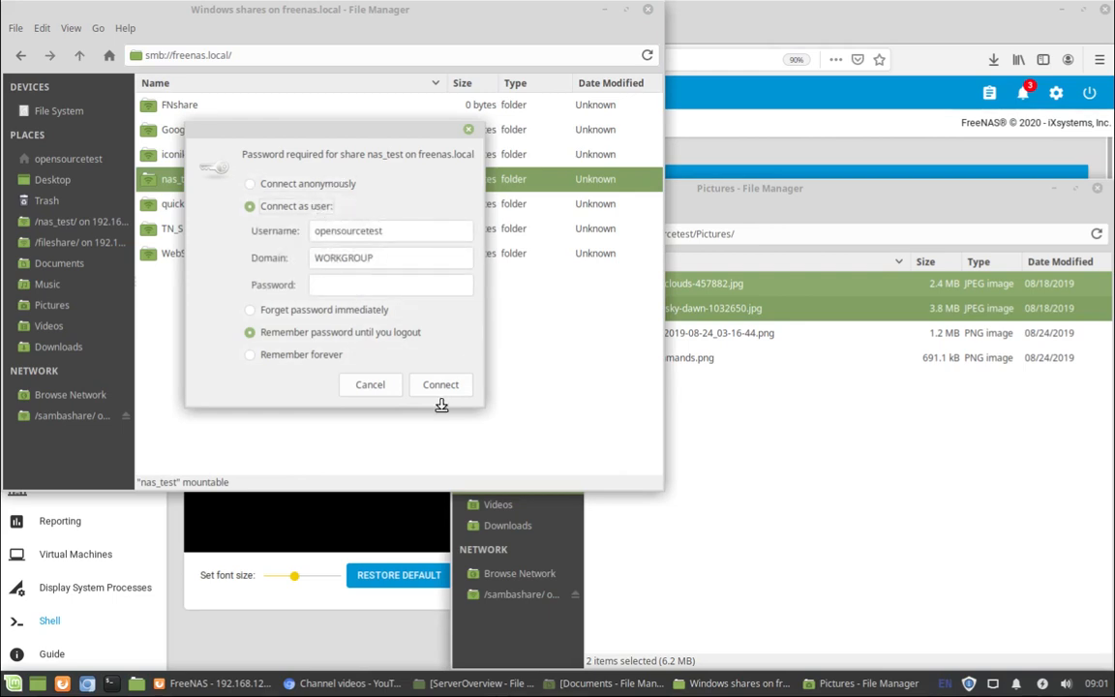